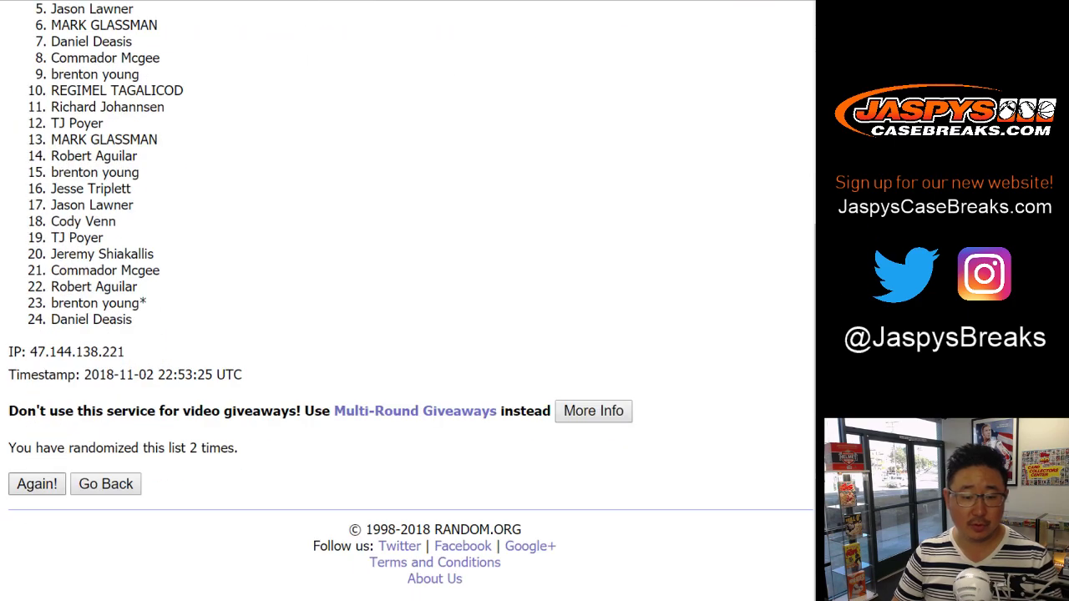
# Randomize the participant name list eight more times to bring it to ten rounds.
pyautogui.click(37, 485)
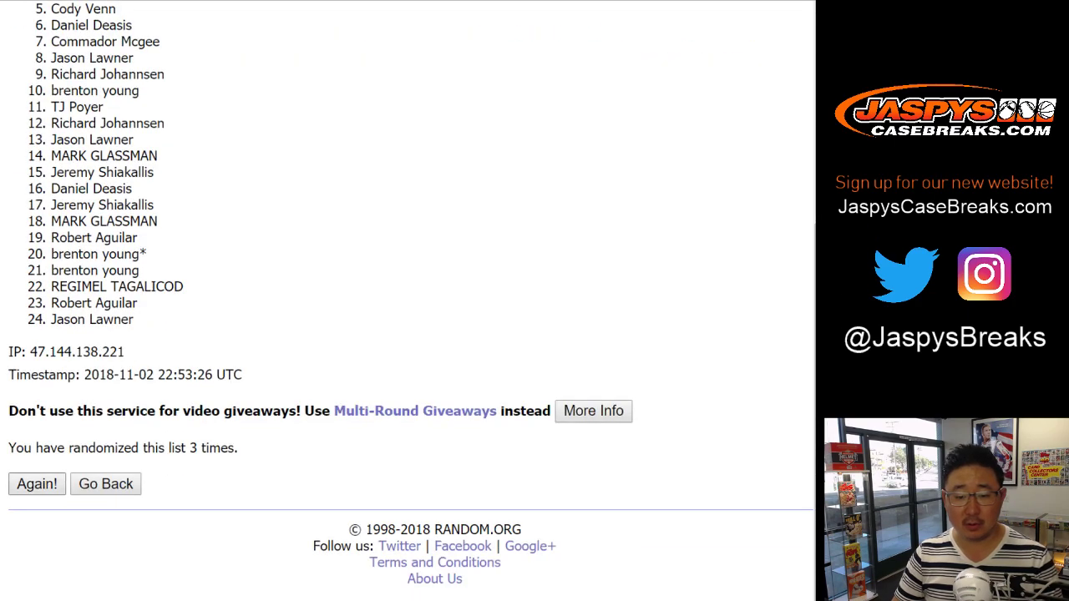
pyautogui.press('Return')
pyautogui.press('Return')
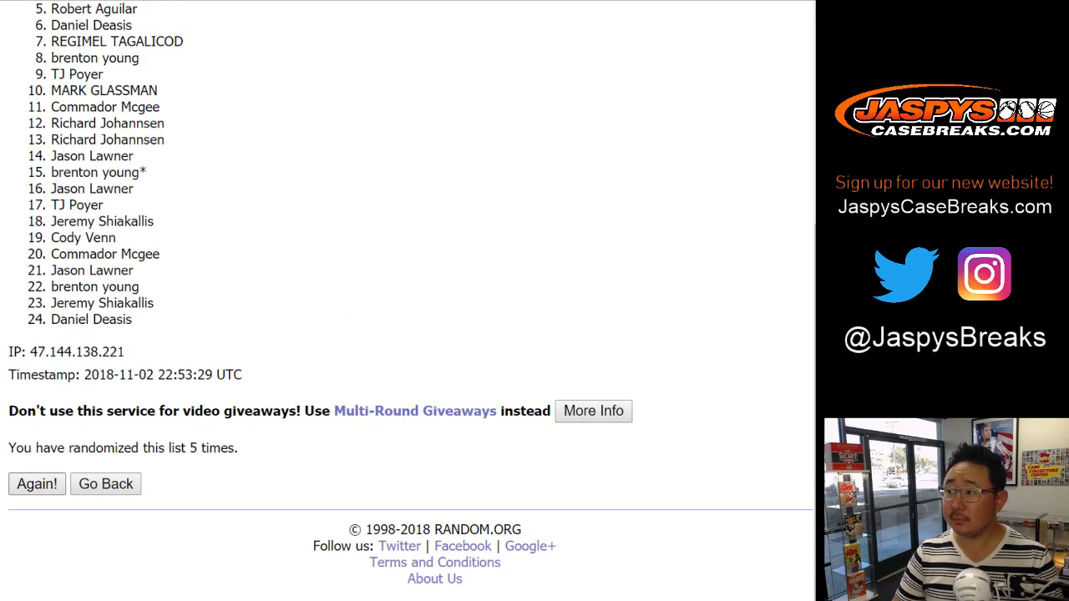
pyautogui.press('Return')
pyautogui.press('Return')
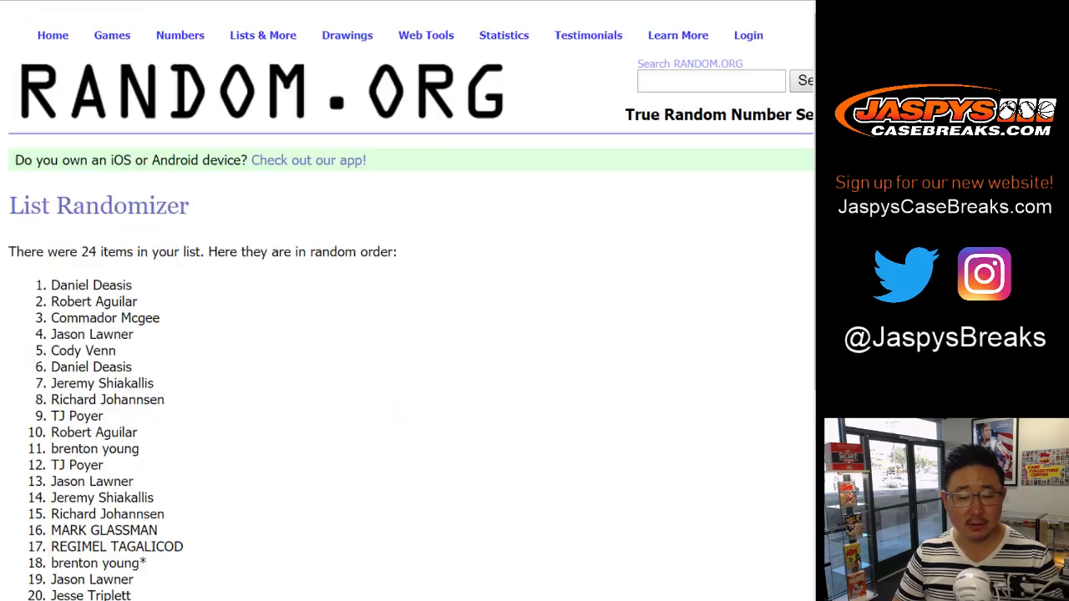
pyautogui.press('Return')
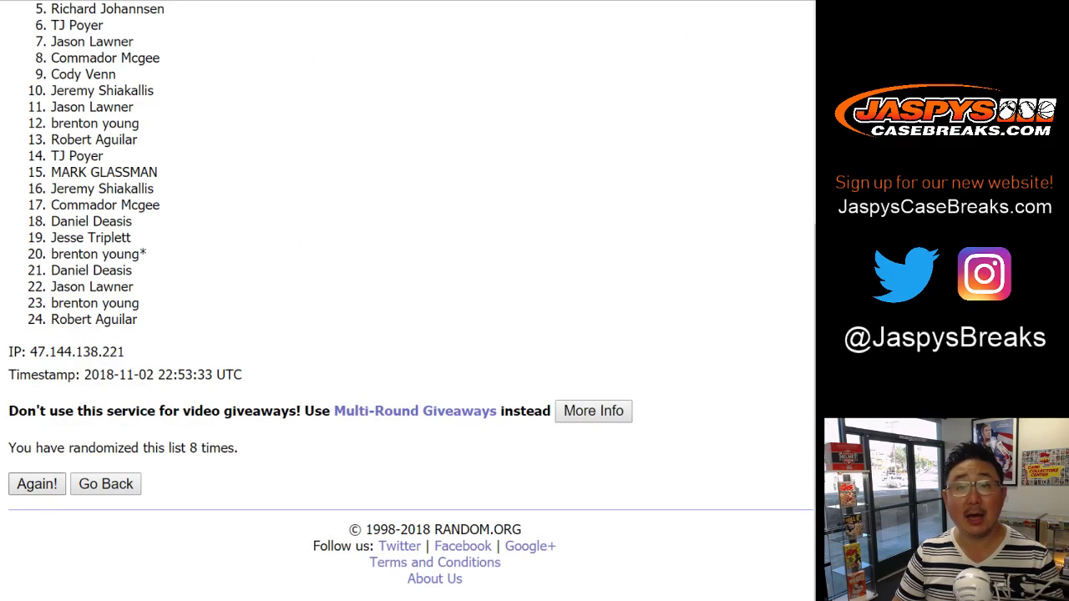
pyautogui.press('Return')
pyautogui.press('Return')
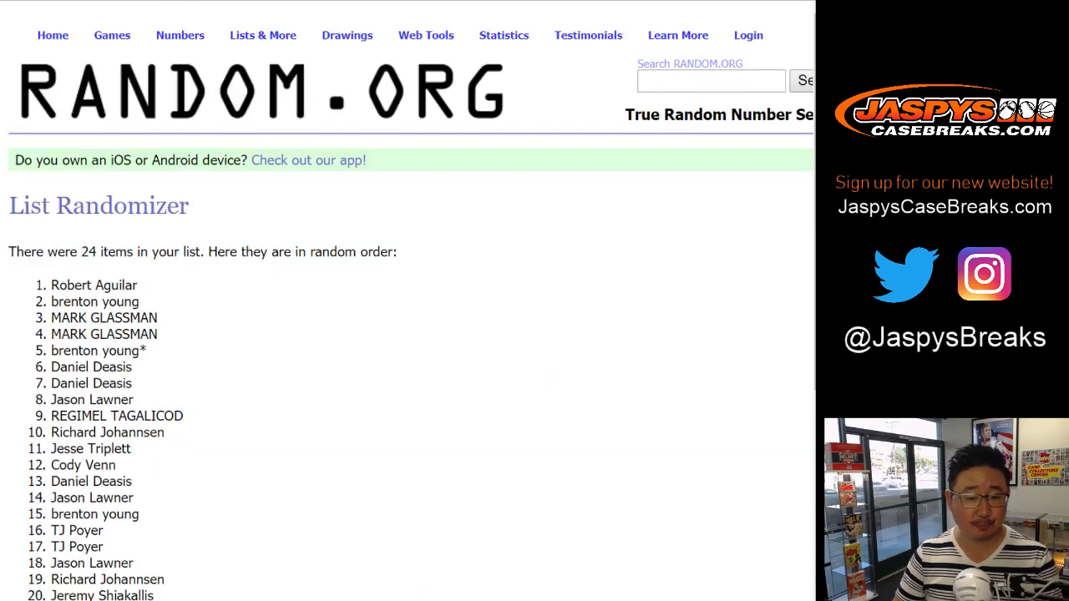
# Copy the 24 randomized participant names into column A of the 2Box DIV #19 Google Sheets spreadsheet, starting at A1.
pyautogui.scroll(3, 413, 301)
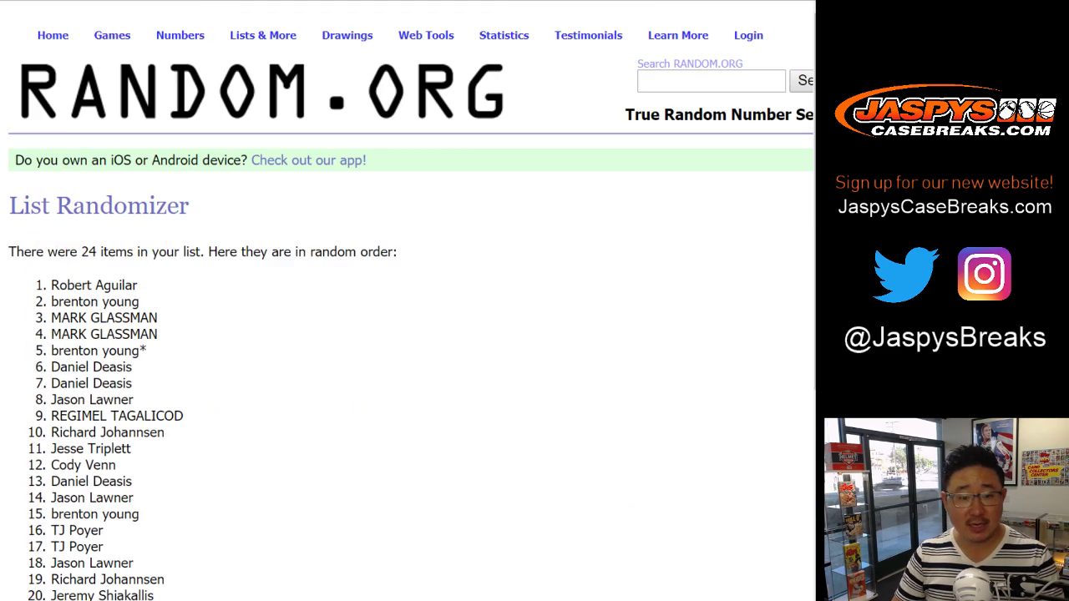
pyautogui.moveTo(50, 219); pyautogui.dragTo(153, 321)
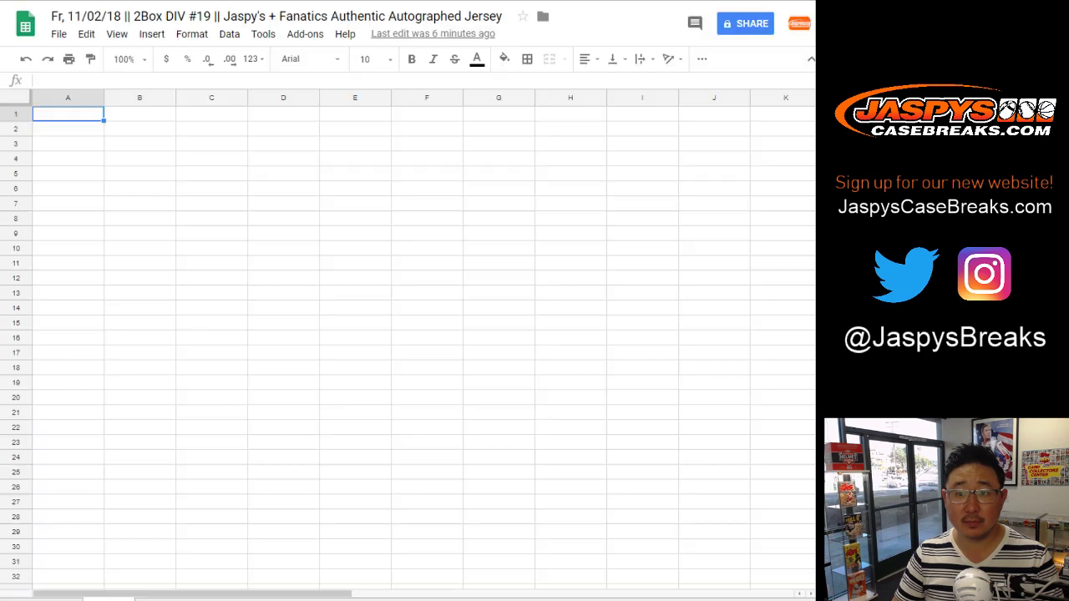
pyautogui.hotkey('alt', 'Tab')
pyautogui.rightClick(65, 113)
pyautogui.click(92, 164)
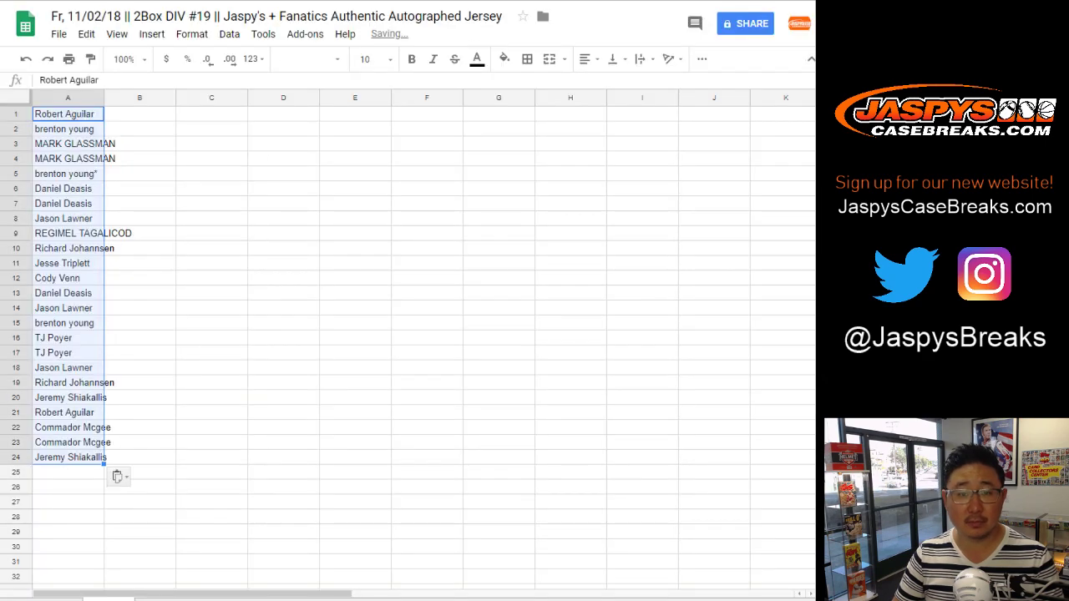
# Switch to the RANDOM.ORG List Randomizer form holding the sports divisions and randomize that list.
pyautogui.hotkey('alt', 'Tab')
pyautogui.hotkey('ctrl', 'Tab')
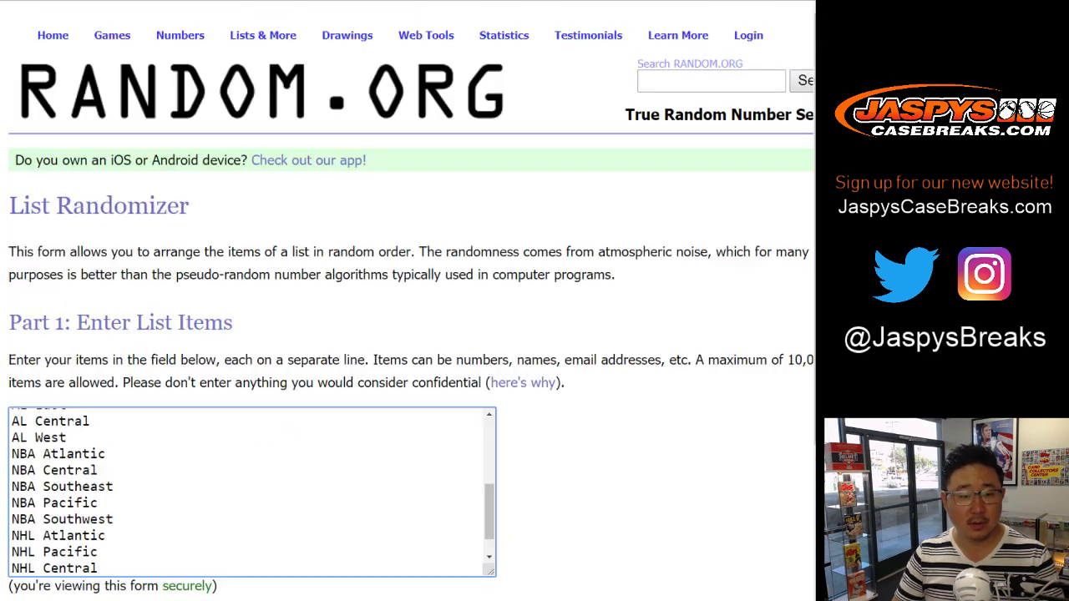
pyautogui.scroll(-3, 408, 301)
pyautogui.click(53, 484)
pyautogui.click(52, 483)
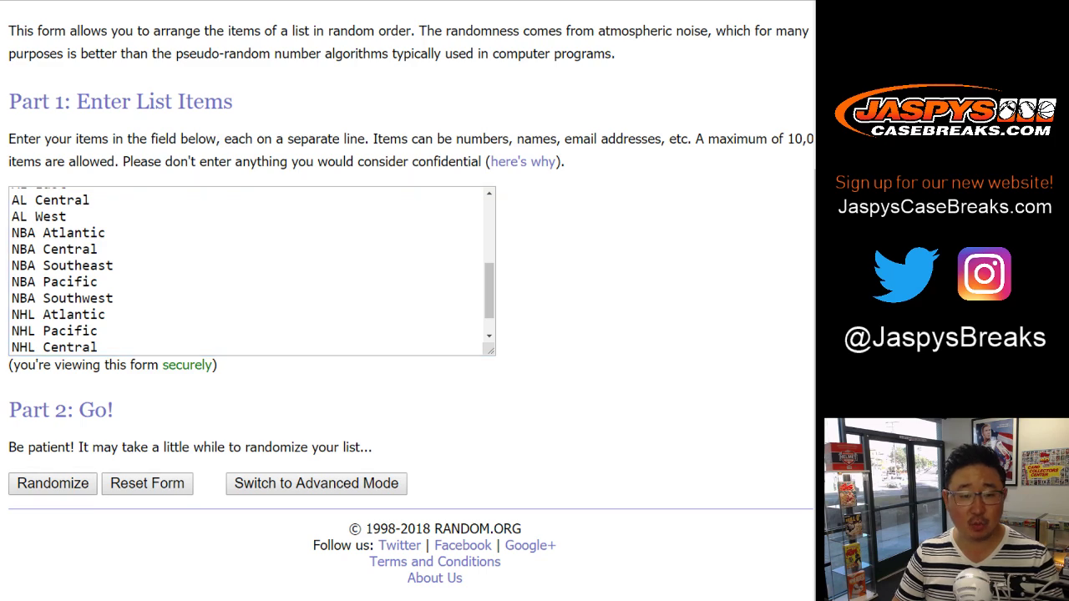
# Repeat the randomization of the division list until it has been randomized 10 times.
pyautogui.scroll(-3, 410, 301)
pyautogui.click(37, 484)
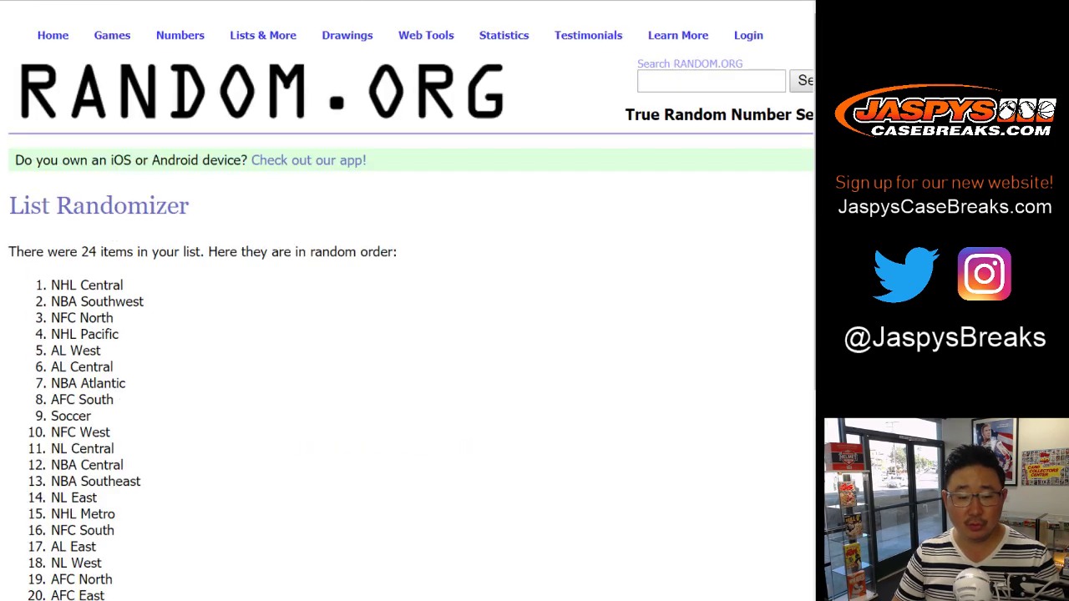
pyautogui.click(37, 483)
pyautogui.click(37, 483)
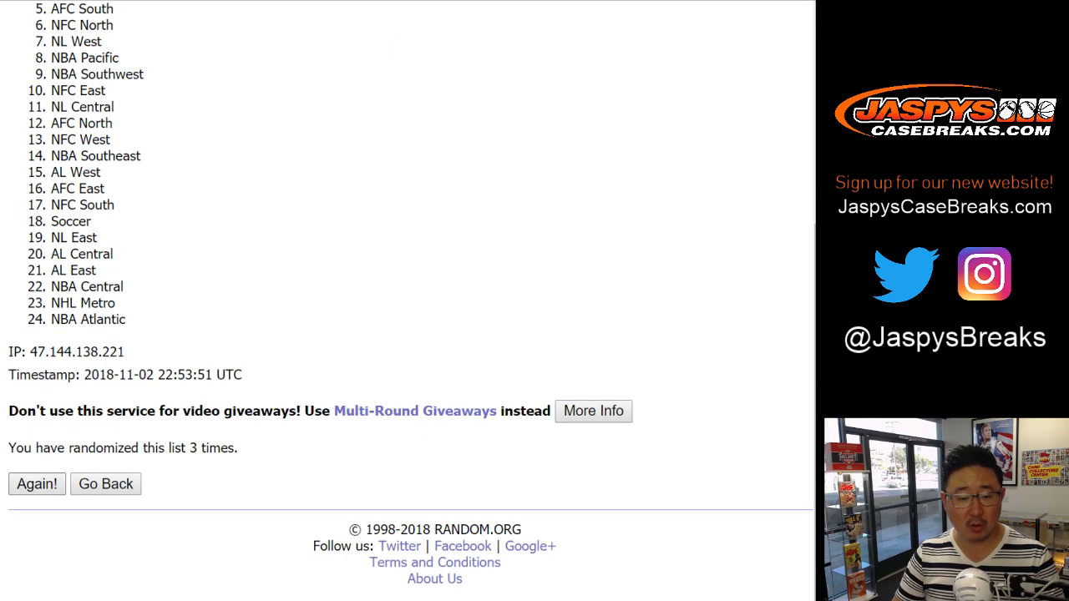
pyautogui.scroll(-5, 409, 301)
pyautogui.click(37, 483)
pyautogui.scroll(-5, 409, 301)
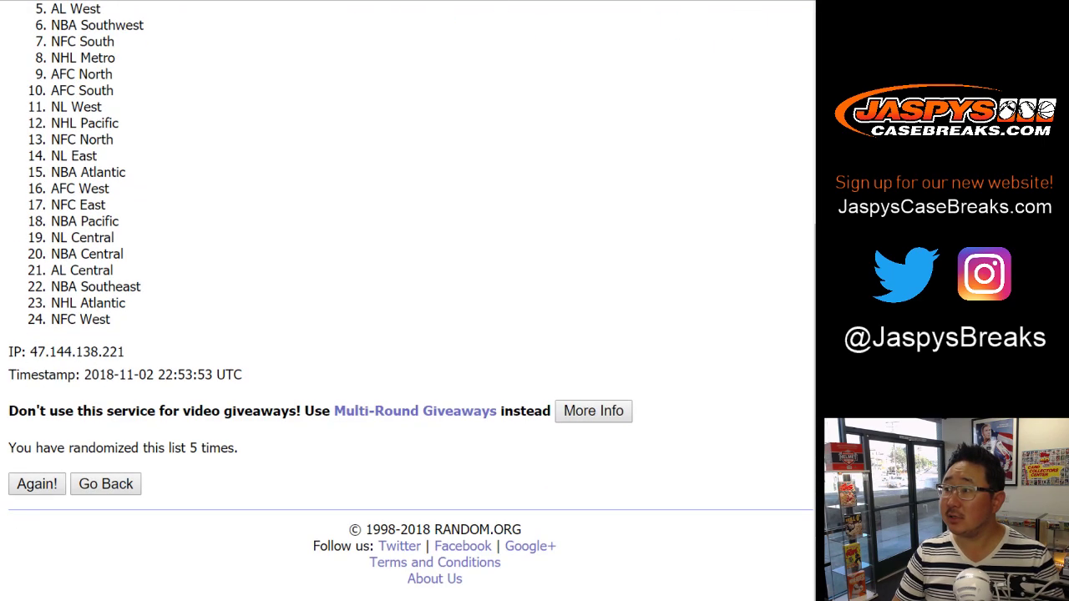
pyautogui.click(37, 484)
pyautogui.scroll(-5, 409, 300)
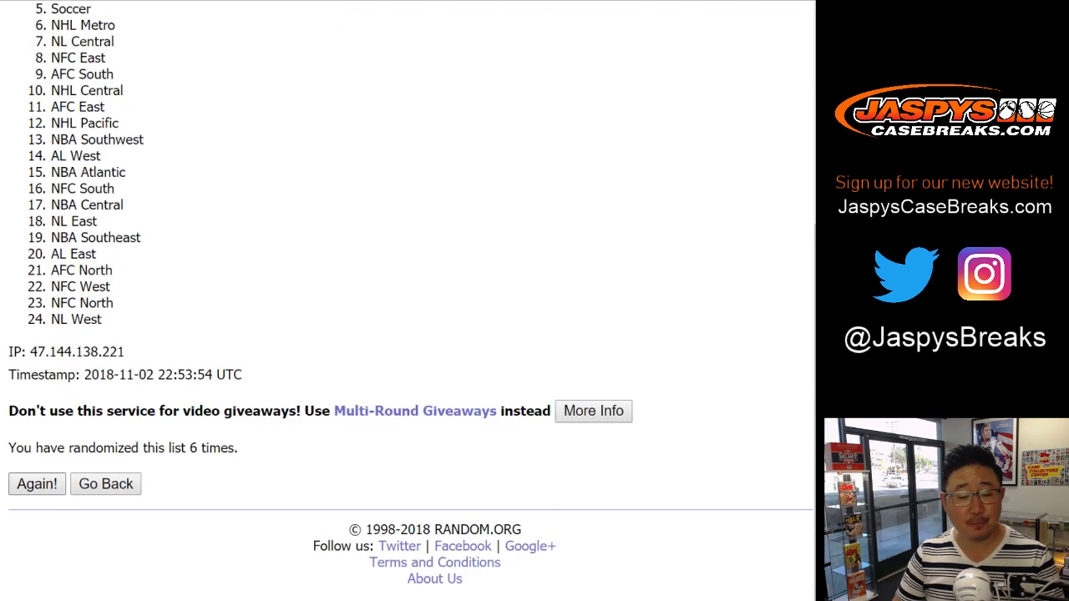
pyautogui.click(37, 484)
pyautogui.scroll(-5, 409, 301)
pyautogui.click(37, 483)
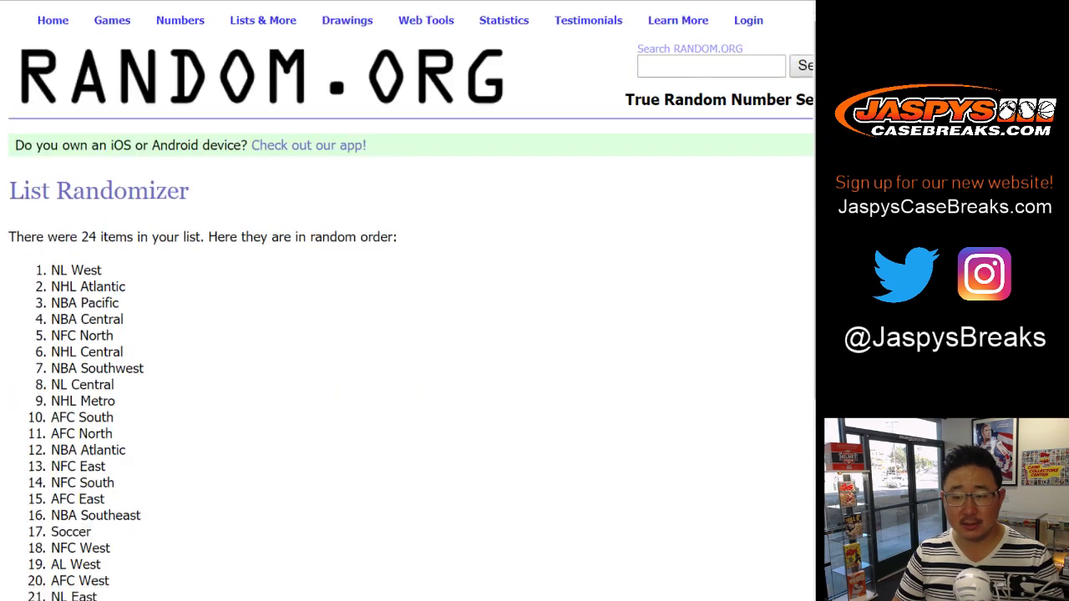
pyautogui.scroll(-5, 410, 301)
pyautogui.click(37, 483)
pyautogui.click(37, 484)
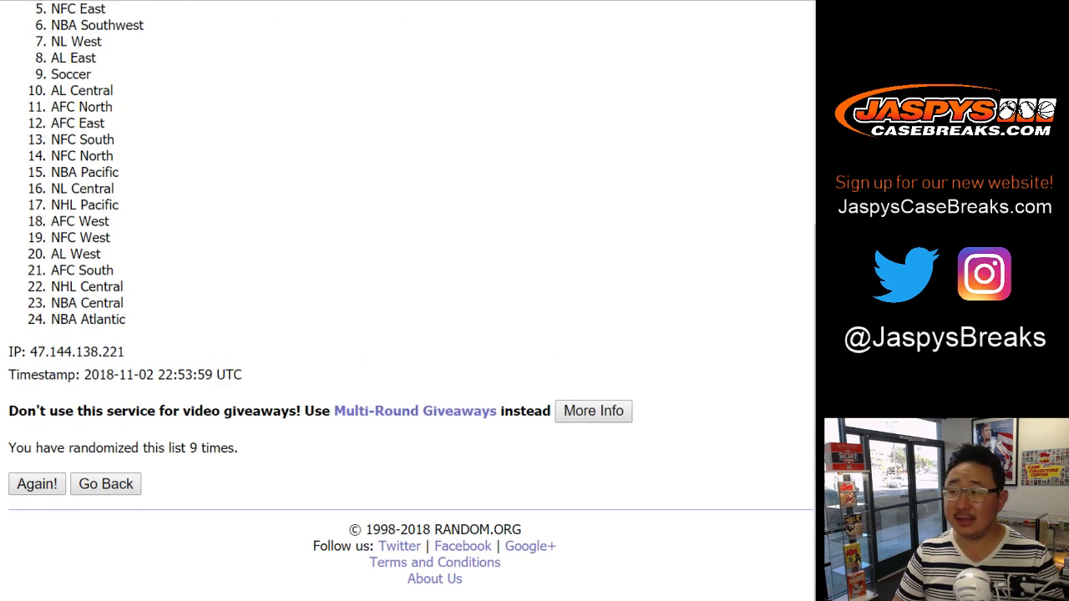
pyautogui.scroll(-5, 410, 301)
# Copy the 24 randomized divisions into column B of the Google Sheets spreadsheet, starting at B1 beside the names.
pyautogui.scroll(5, 409, 301)
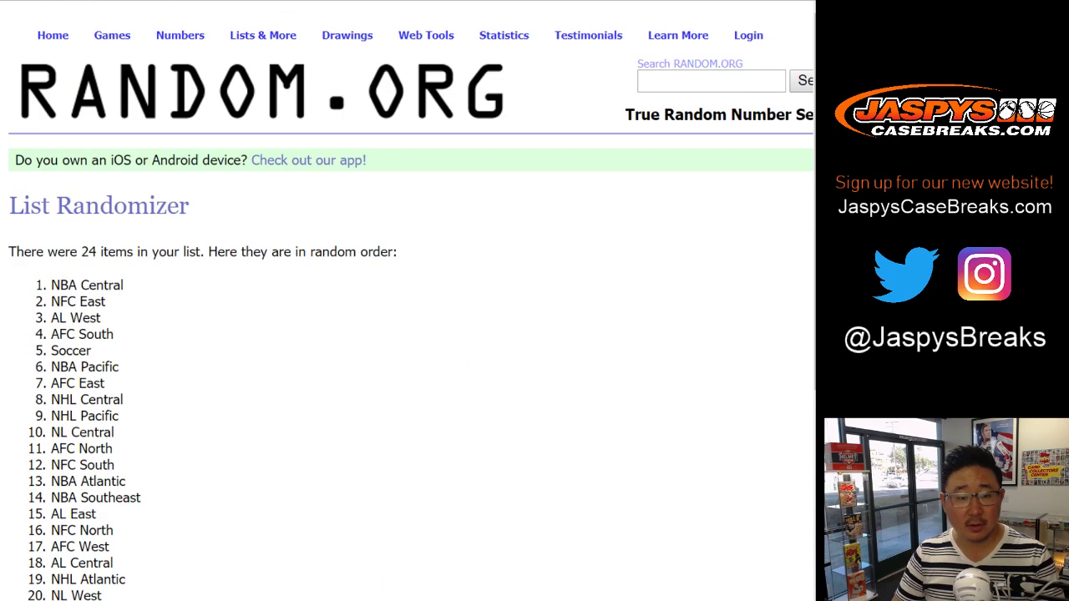
pyautogui.moveTo(48, 285); pyautogui.dragTo(144, 320)
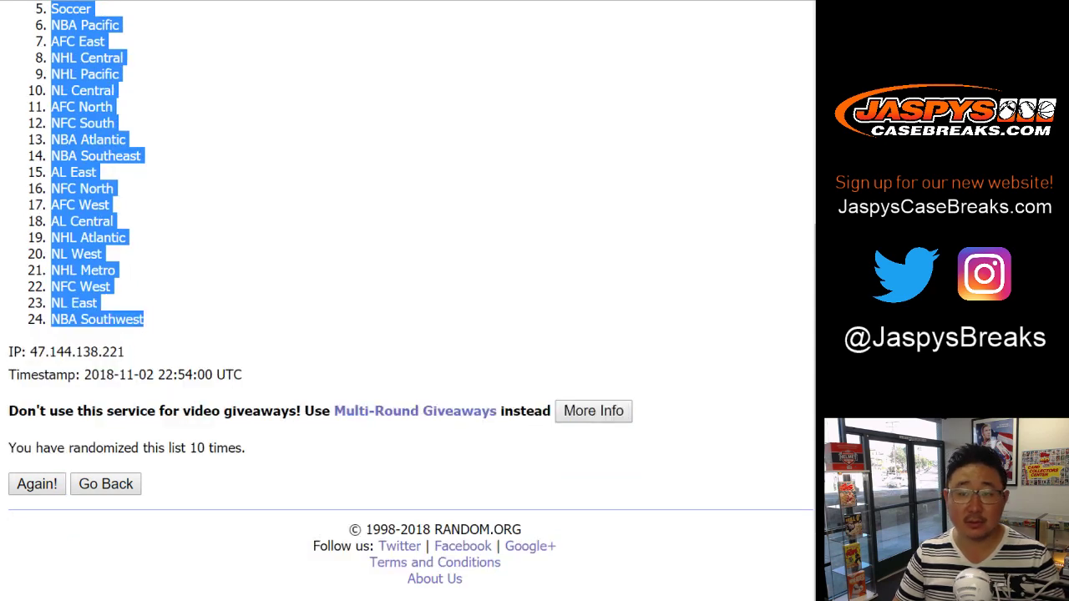
pyautogui.hotkey('ctrl', 'c')
pyautogui.hotkey('ctrl', 'Tab')
pyautogui.click(139, 113)
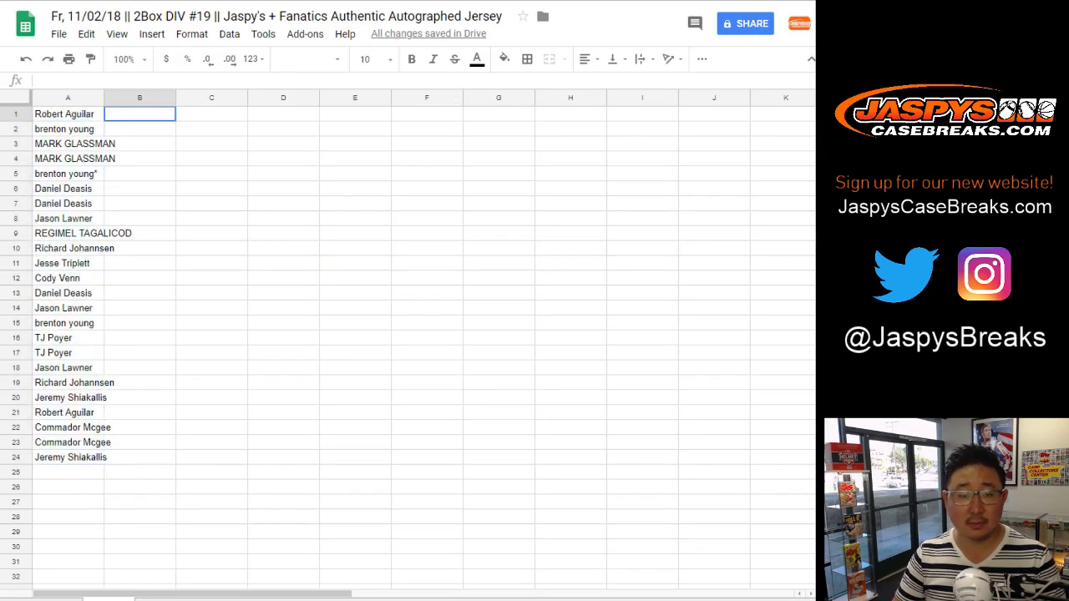
pyautogui.rightClick(139, 115)
pyautogui.click(167, 162)
# Format the whole sheet in the Helvetica font at size 14 and fit the column widths to their contents.
pyautogui.click(17, 97)
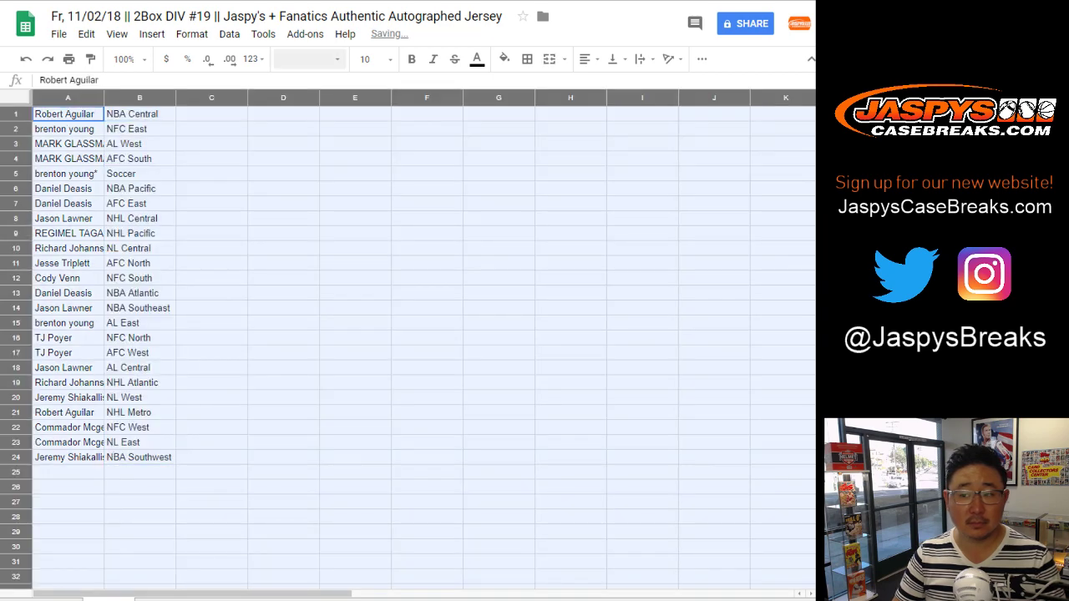
pyautogui.click(310, 59)
pyautogui.click(326, 113)
pyautogui.click(368, 59)
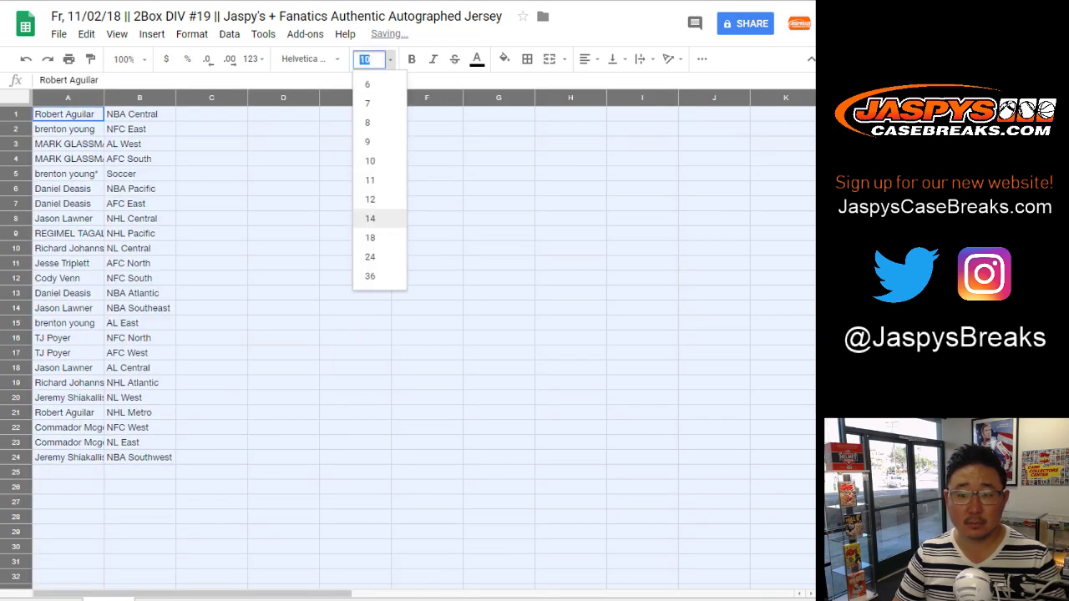
pyautogui.click(371, 218)
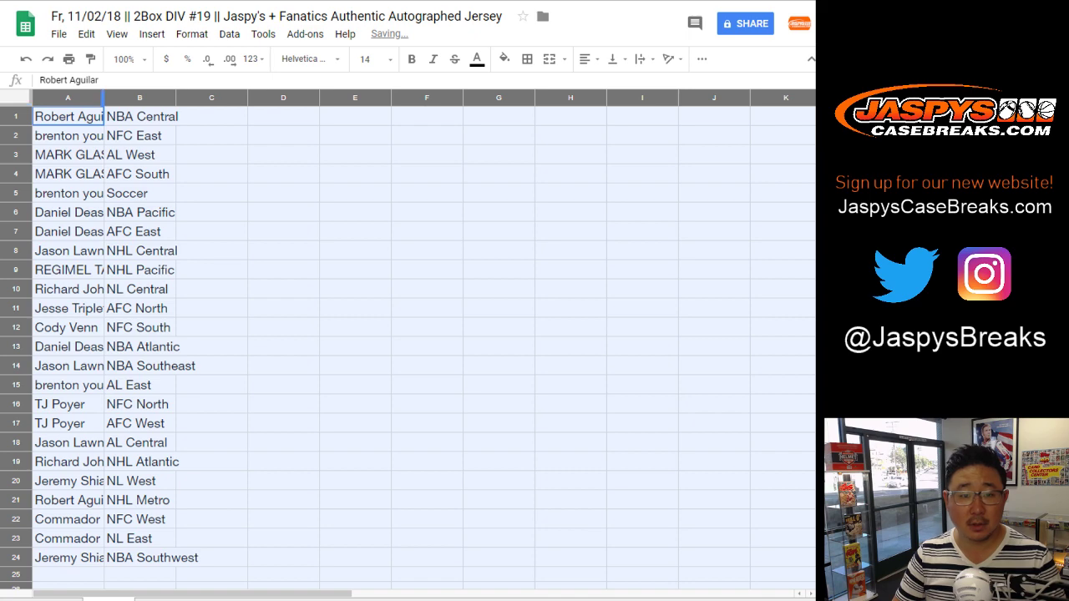
pyautogui.doubleClick(104, 97)
# Review the participant and division pairings one row at a time, from row 1 through row 24.
pyautogui.click(16, 117)
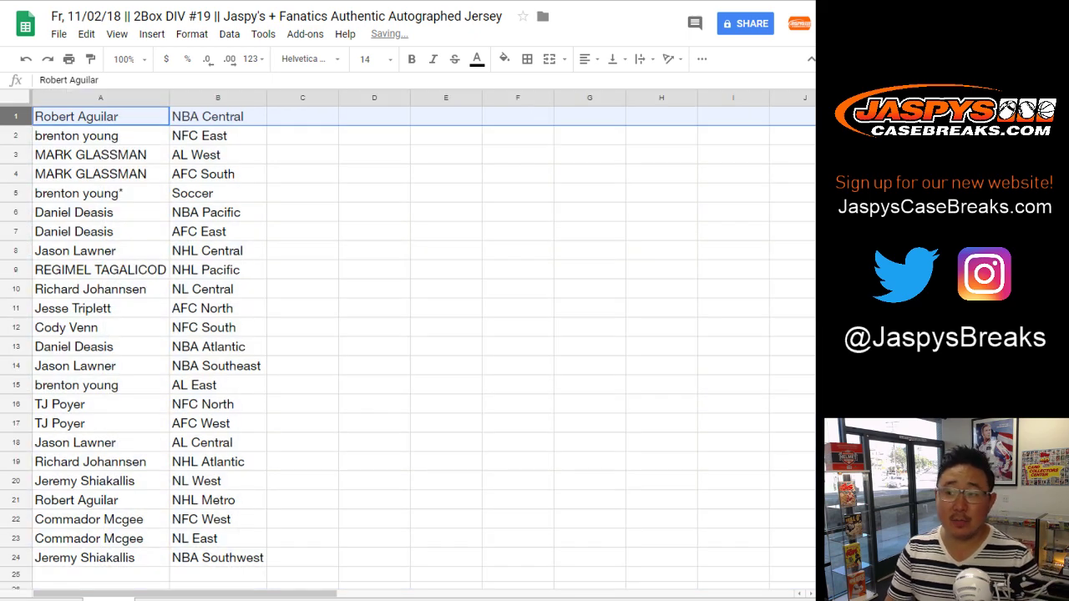
pyautogui.click(16, 135)
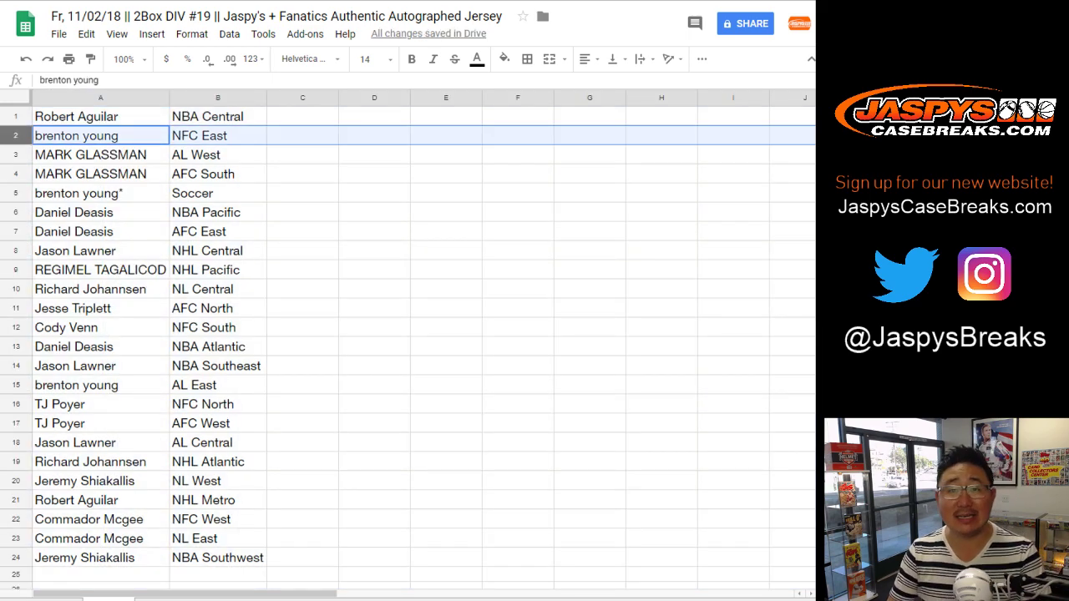
pyautogui.click(16, 155)
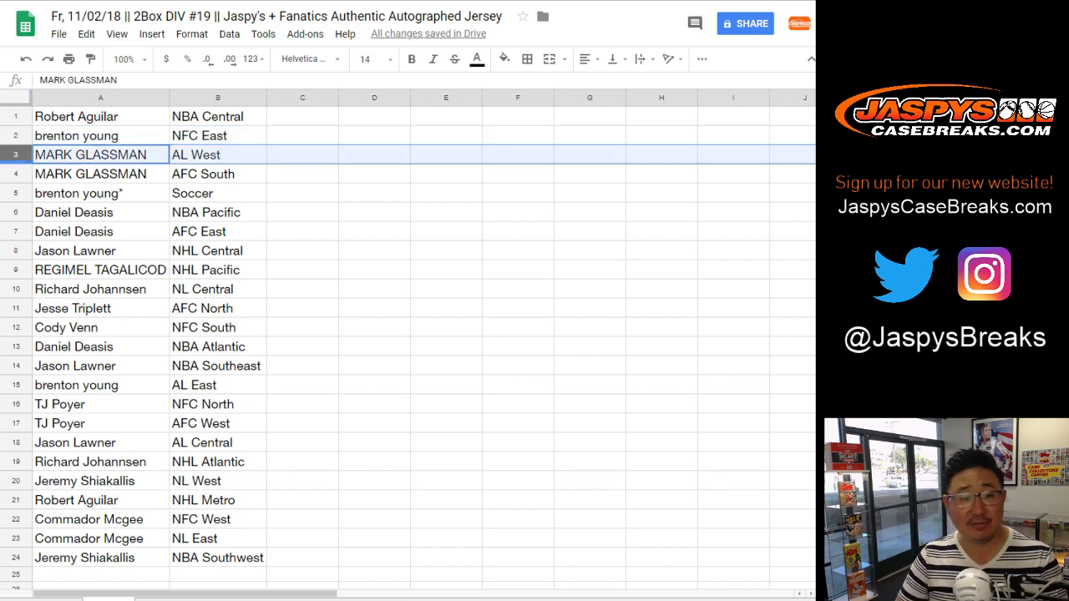
pyautogui.click(16, 174)
pyautogui.click(16, 193)
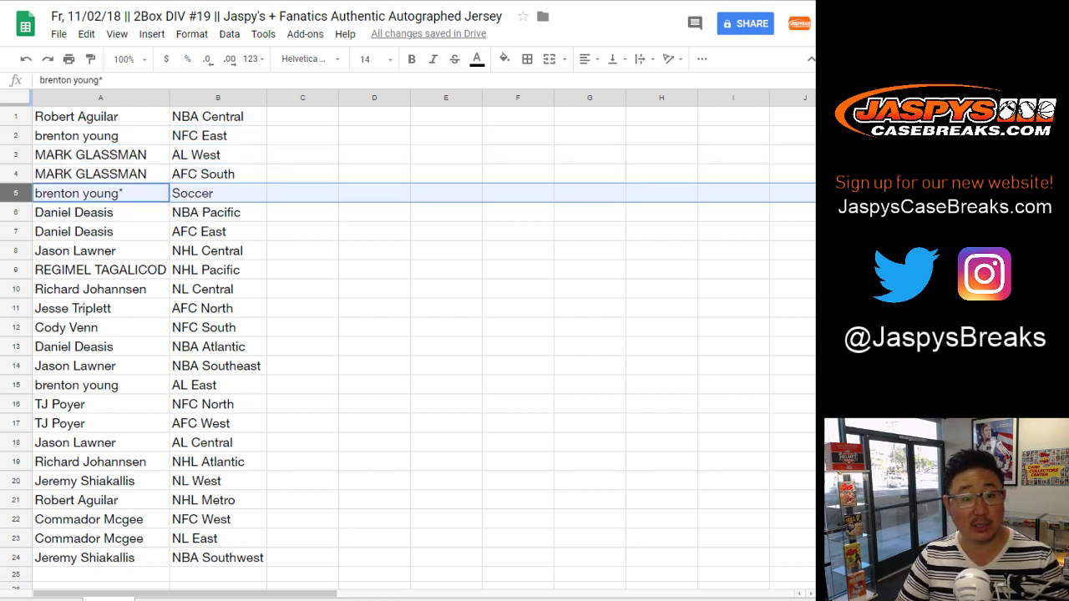
pyautogui.click(16, 213)
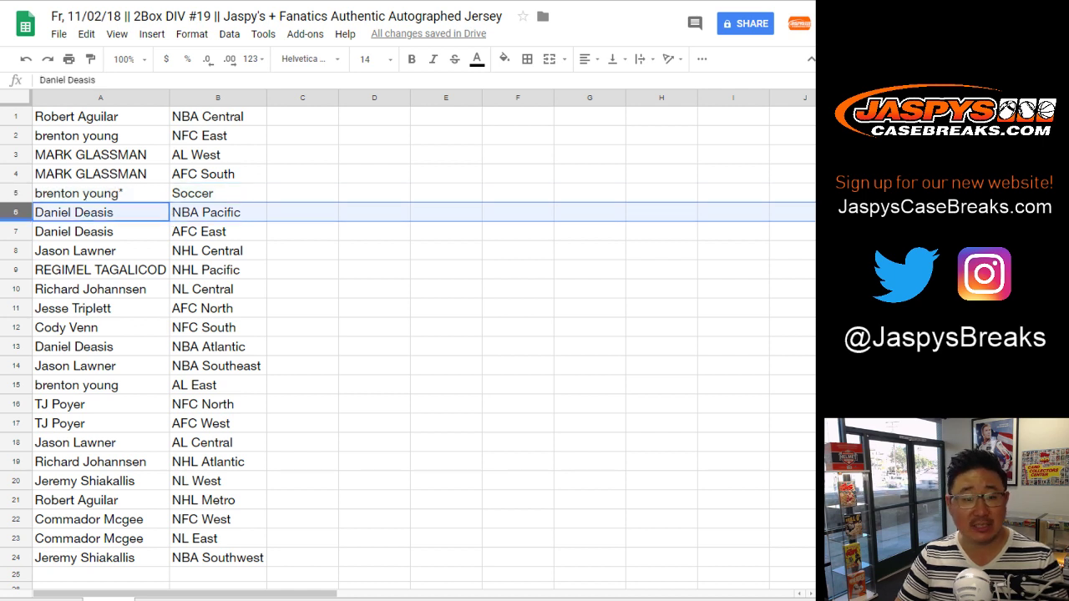
pyautogui.click(16, 231)
pyautogui.click(16, 251)
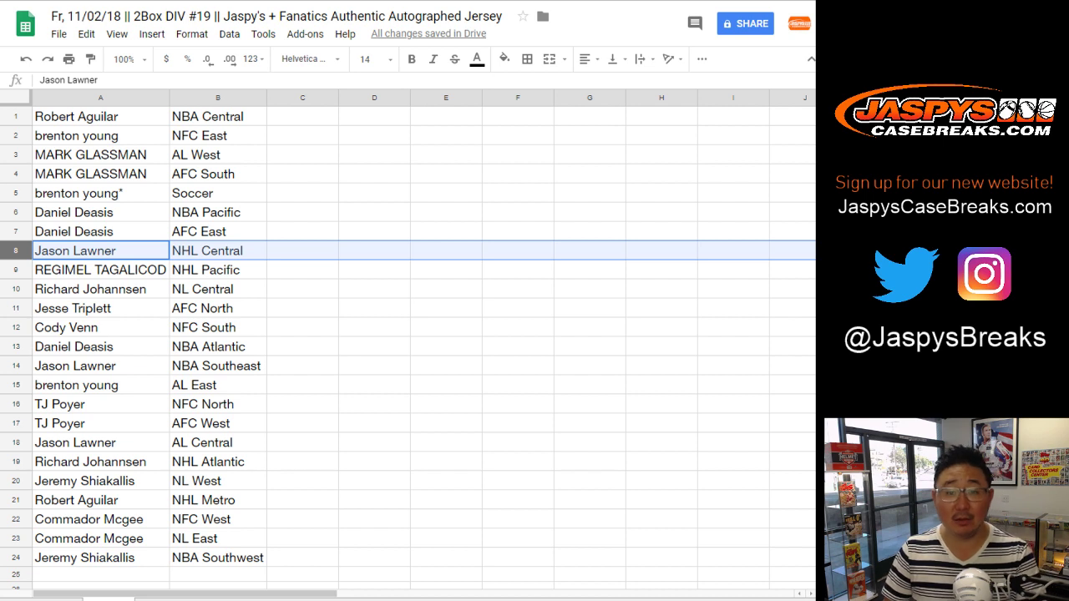
pyautogui.click(15, 270)
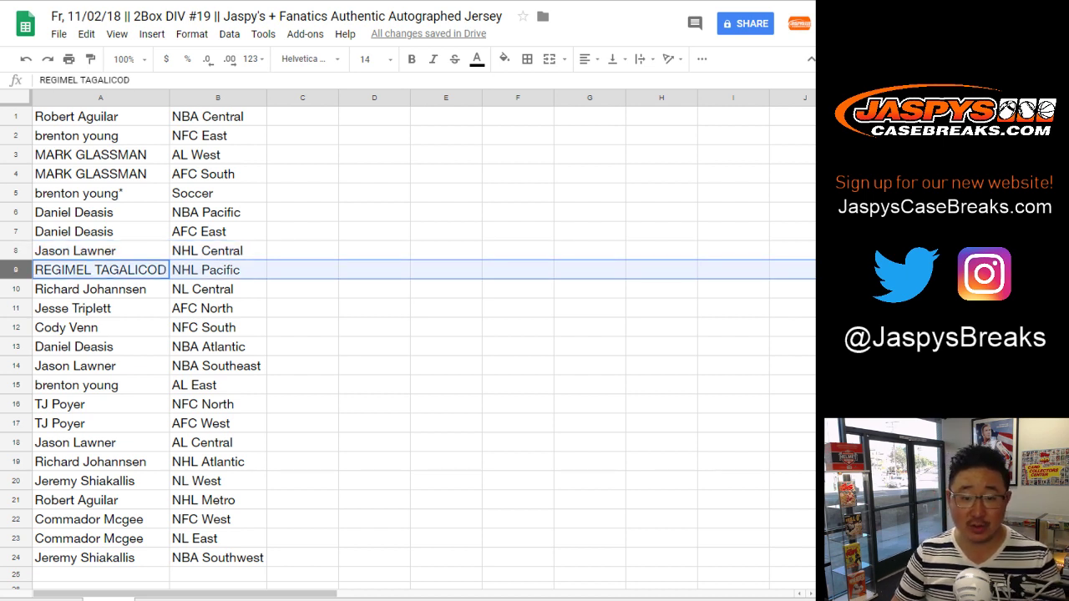
pyautogui.click(16, 289)
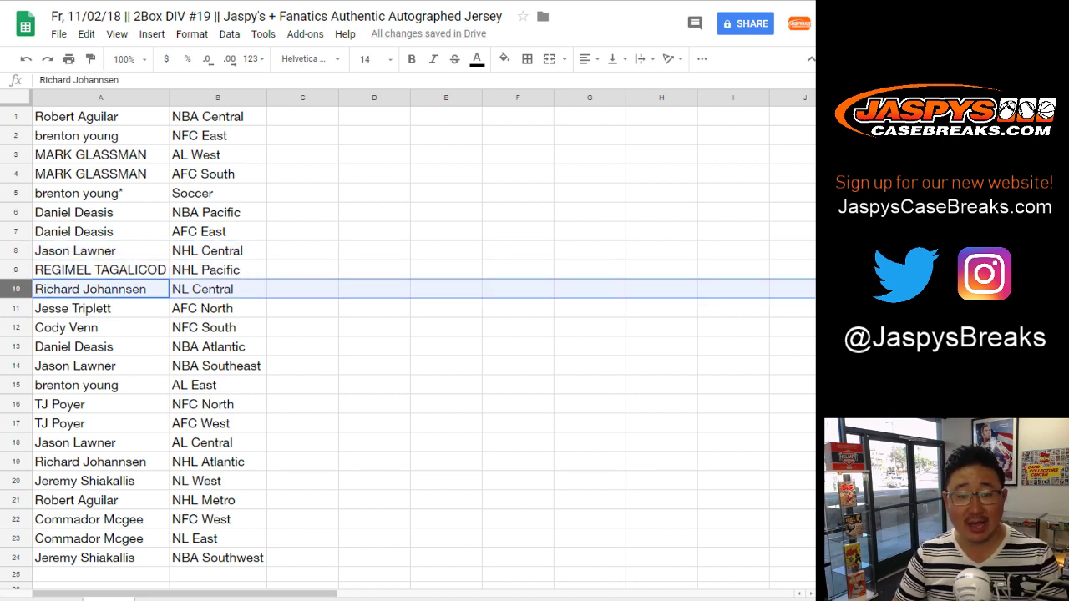
pyautogui.click(15, 308)
pyautogui.click(16, 328)
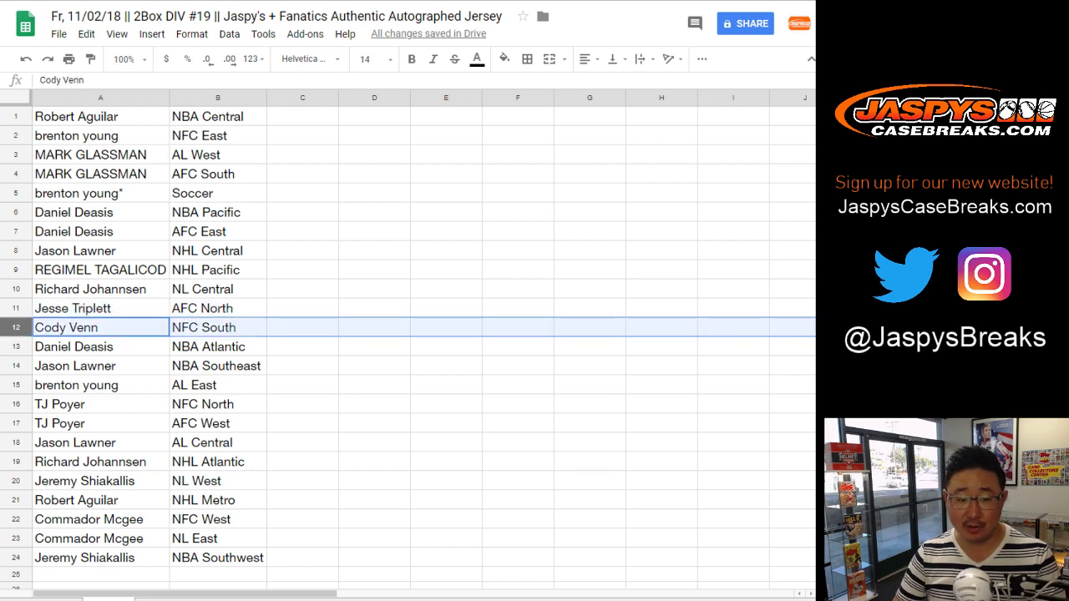
pyautogui.click(16, 347)
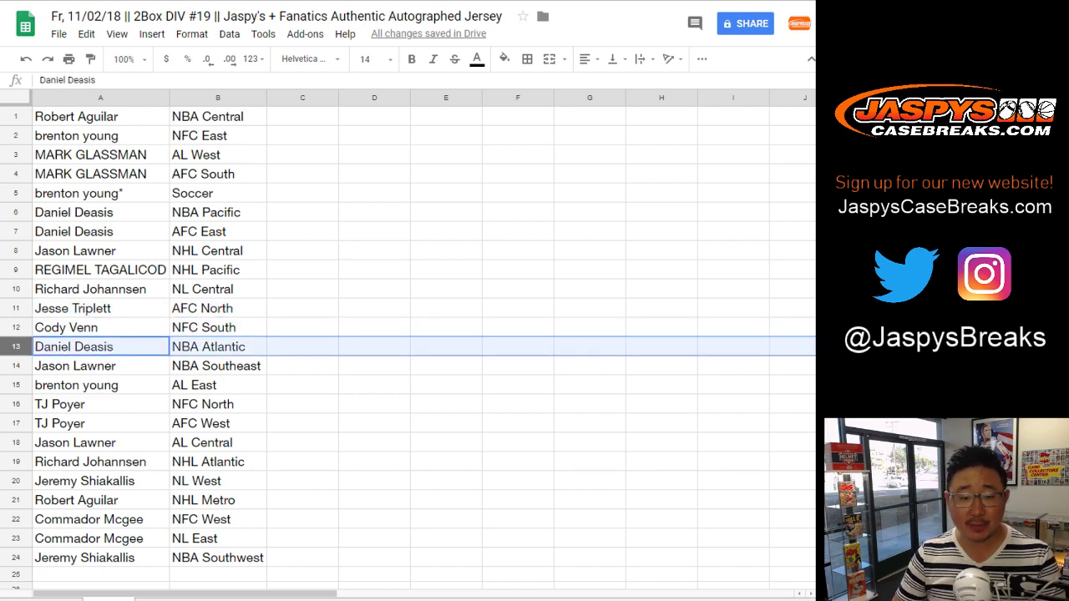
pyautogui.click(16, 366)
pyautogui.scroll(-1, 16, 366)
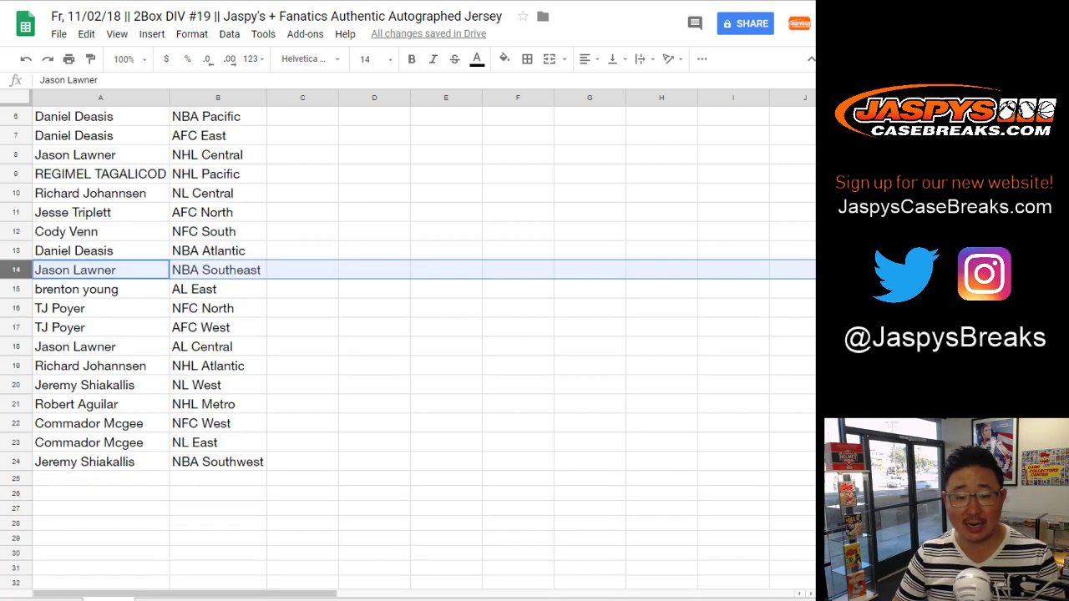
pyautogui.click(16, 289)
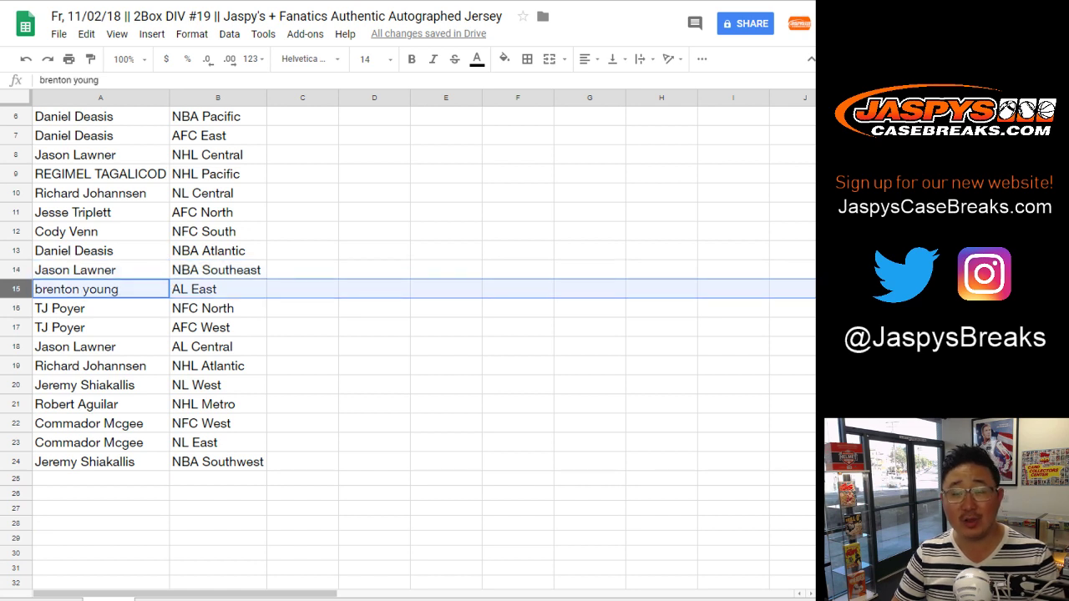
pyautogui.click(16, 309)
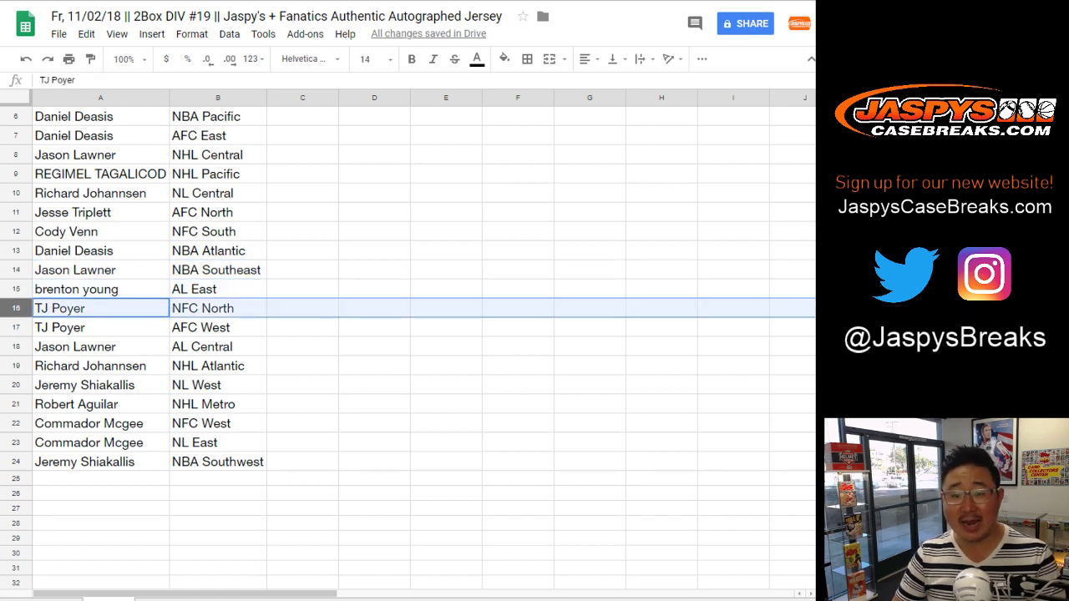
pyautogui.click(15, 327)
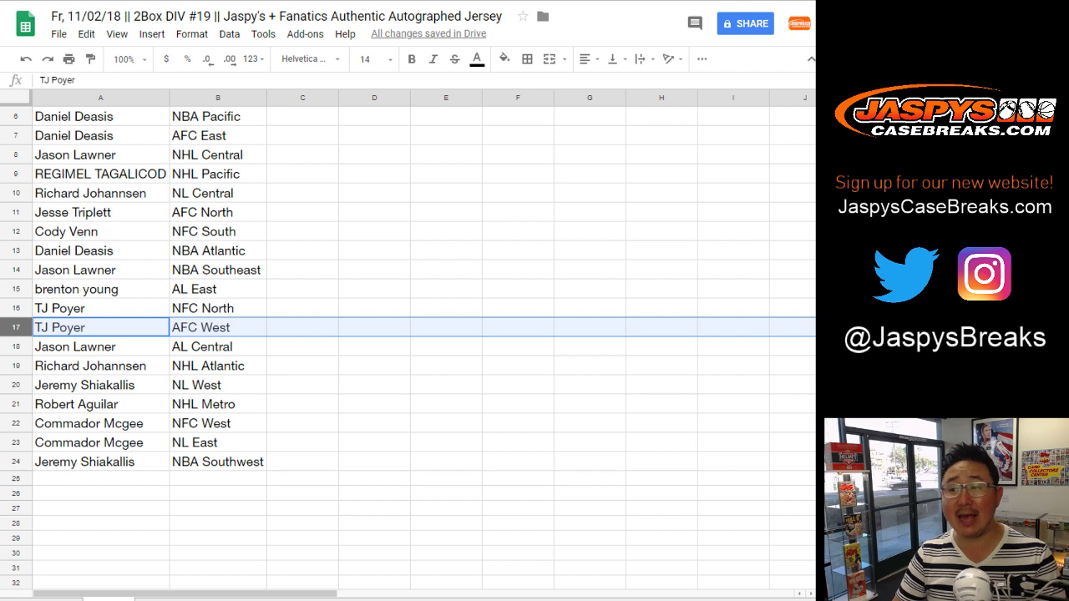
pyautogui.click(16, 347)
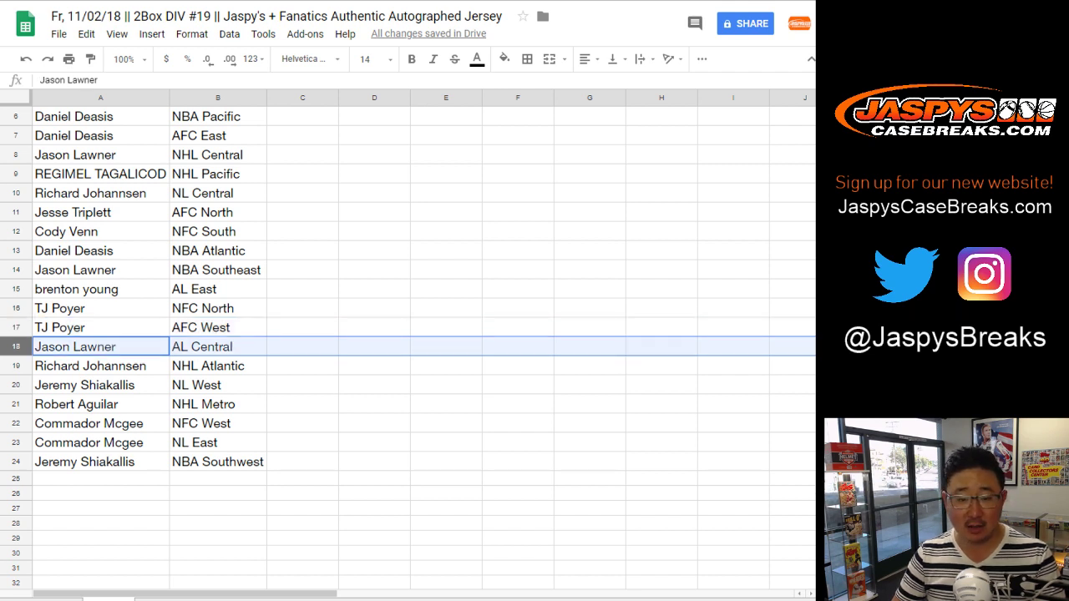
pyautogui.scroll(-1, 16, 347)
pyautogui.click(15, 328)
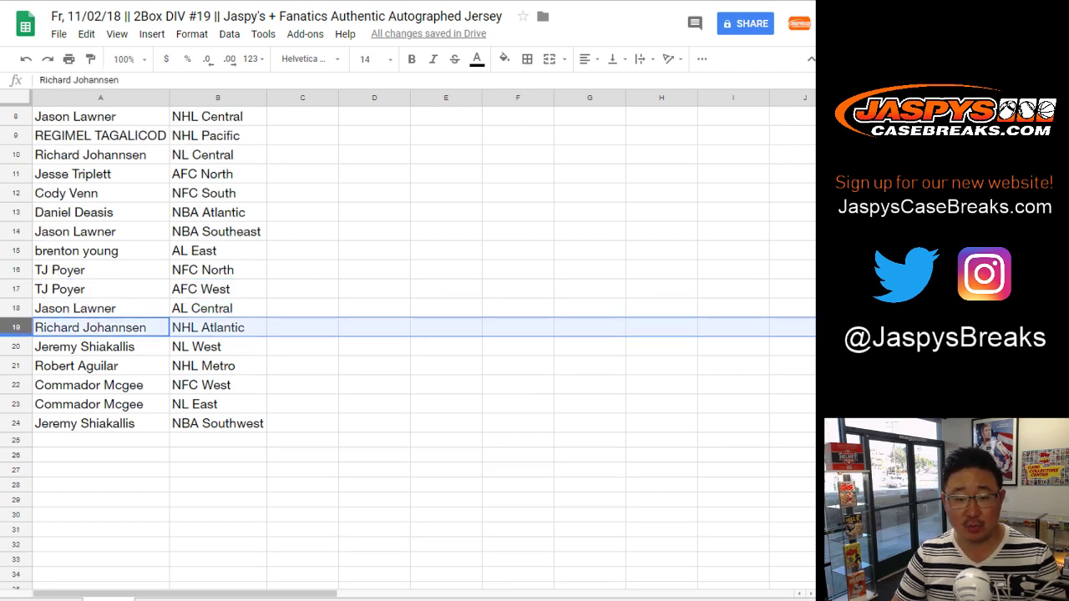
pyautogui.click(16, 347)
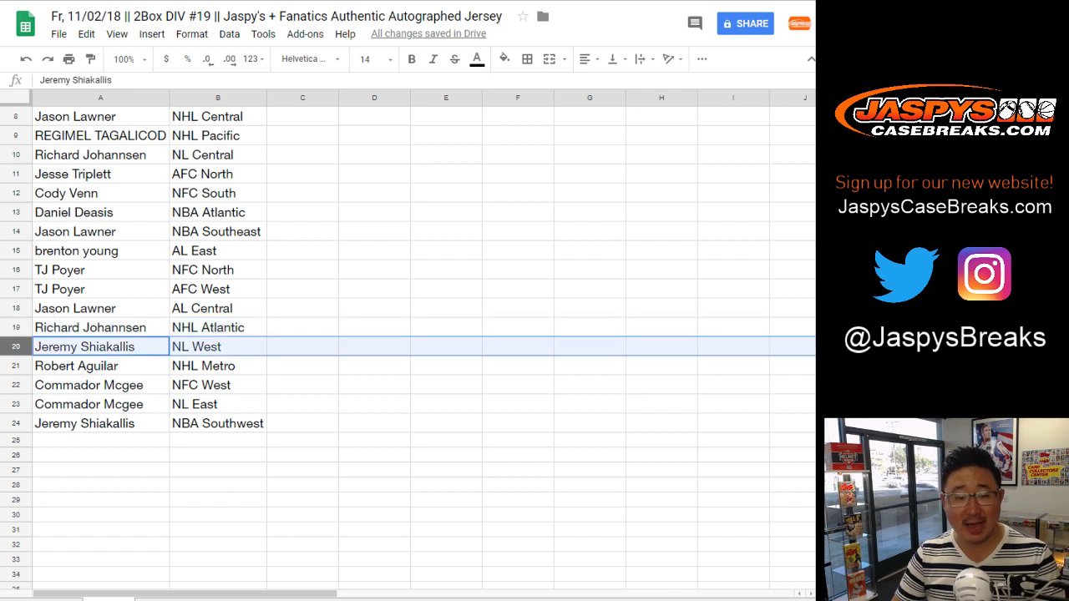
pyautogui.click(15, 367)
pyautogui.click(15, 385)
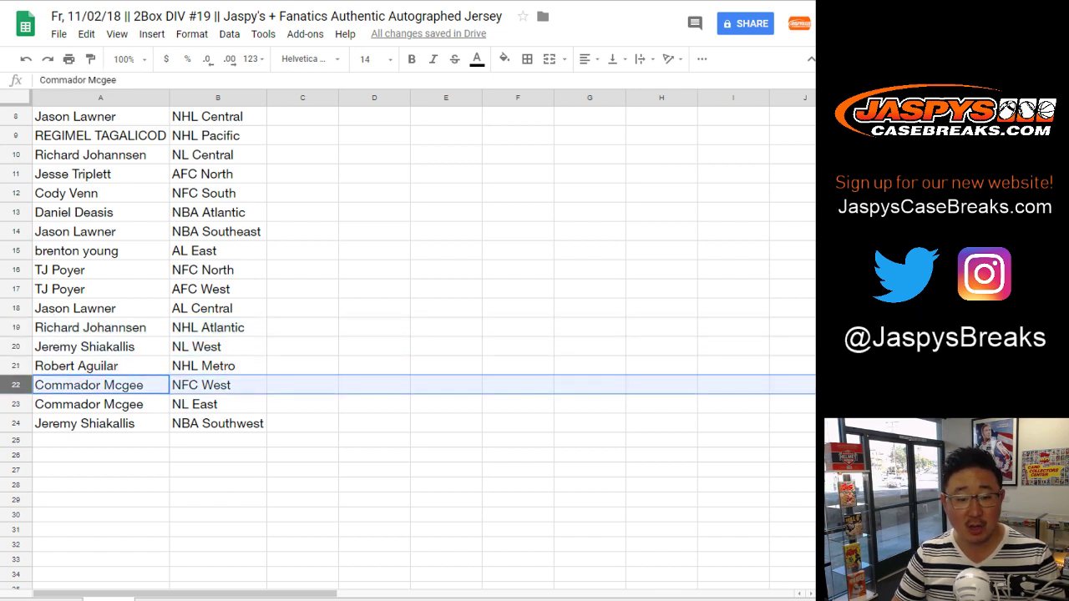
pyautogui.click(15, 404)
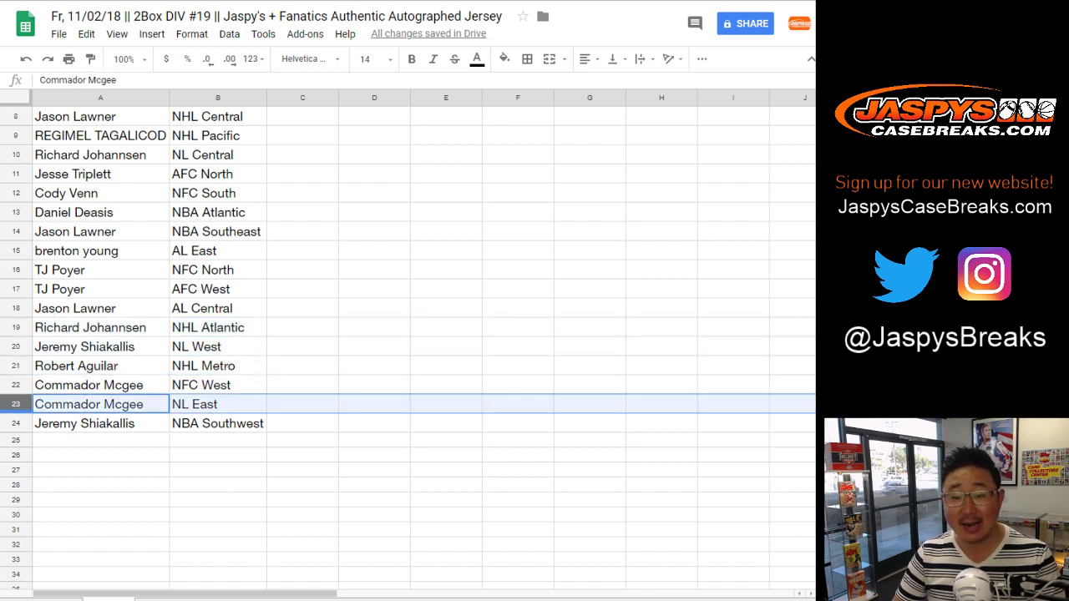
pyautogui.click(15, 424)
# Sort the sheet by column B from A to Z so the pairings are in division order.
pyautogui.scroll(3, 16, 424)
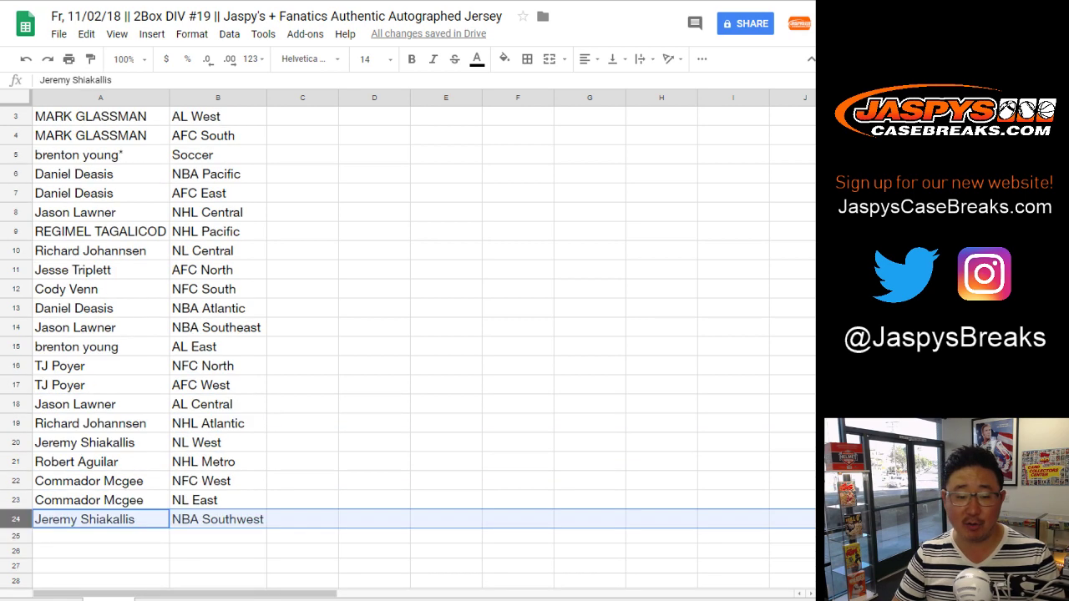
pyautogui.click(217, 97)
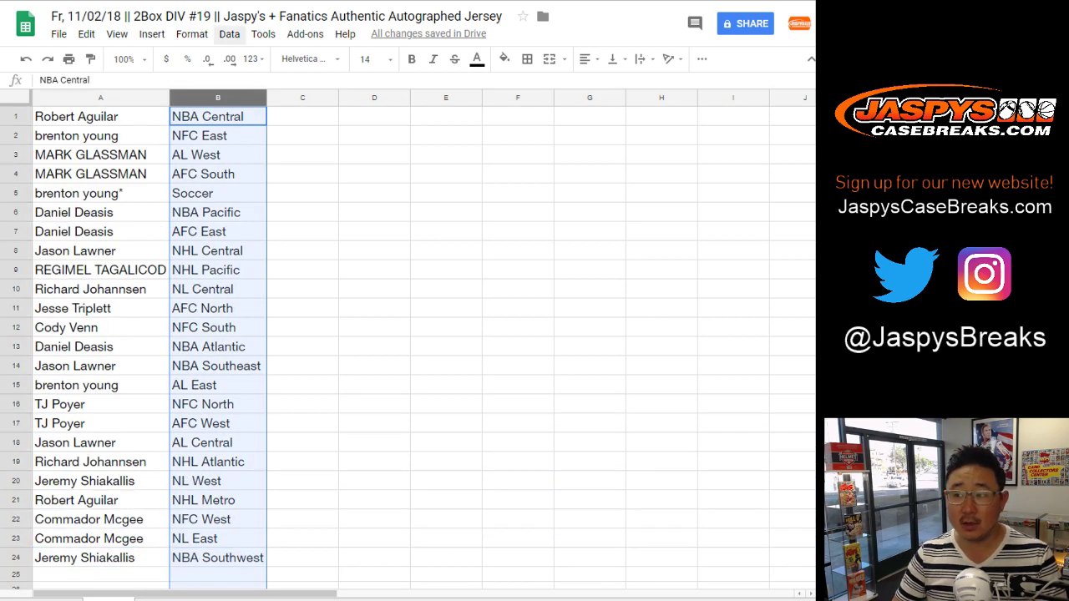
pyautogui.click(229, 33)
pyautogui.click(250, 58)
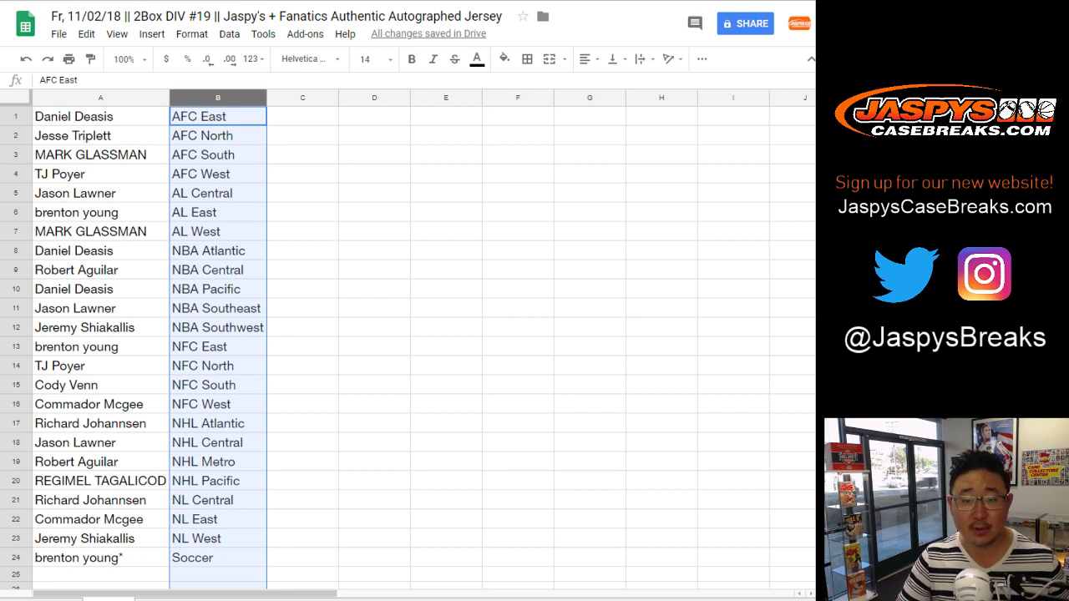
pyautogui.click(303, 117)
# Switch to the RANDOM.ORG List Randomizer form holding the list of numbers and randomize that list.
pyautogui.hotkey('ctrl', 'Tab')
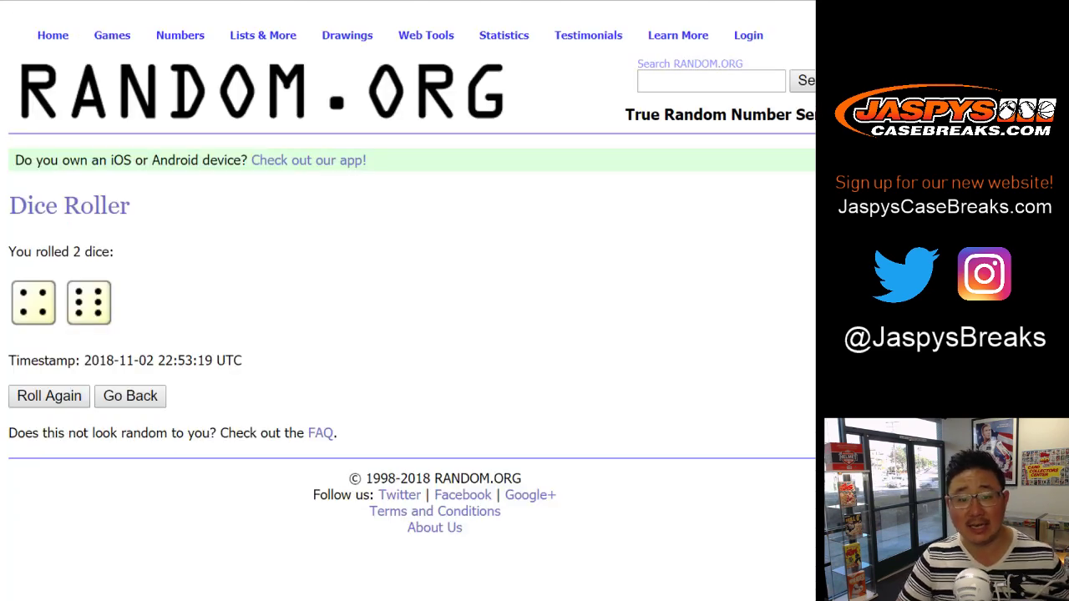
pyautogui.hotkey('ctrl', 'Tab')
pyautogui.scroll(-2, 409, 300)
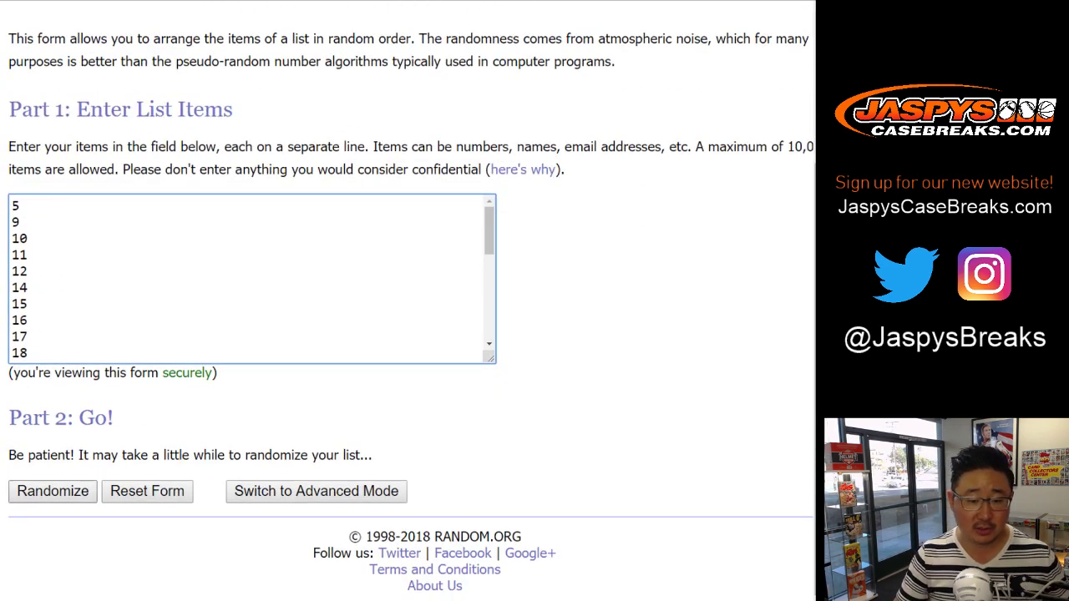
pyautogui.click(53, 491)
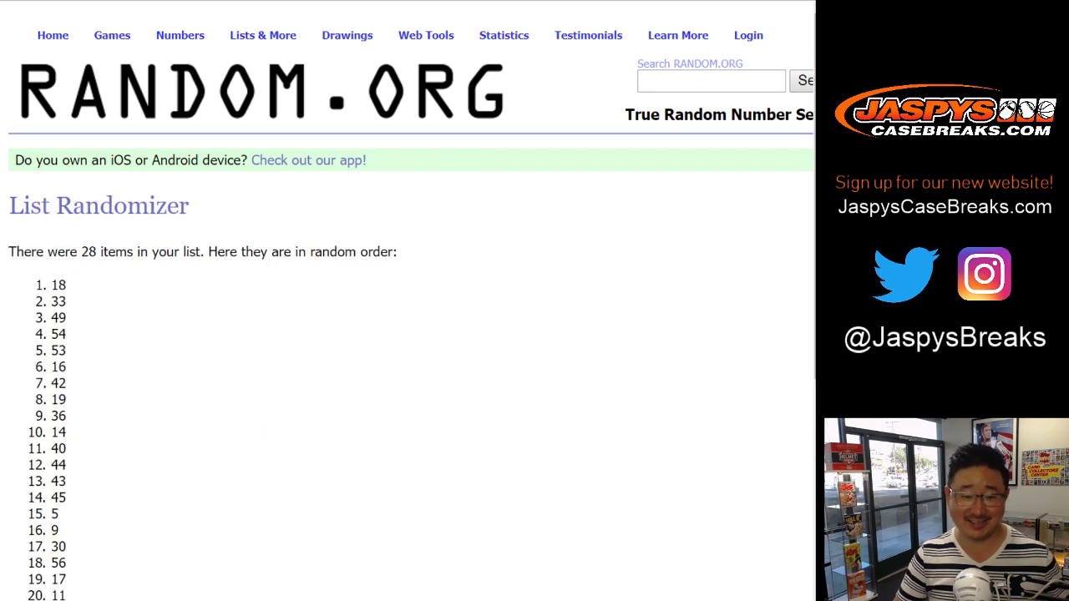
# Repeat the randomization of the number list until it has been randomized 10 times.
pyautogui.scroll(-5, 409, 301)
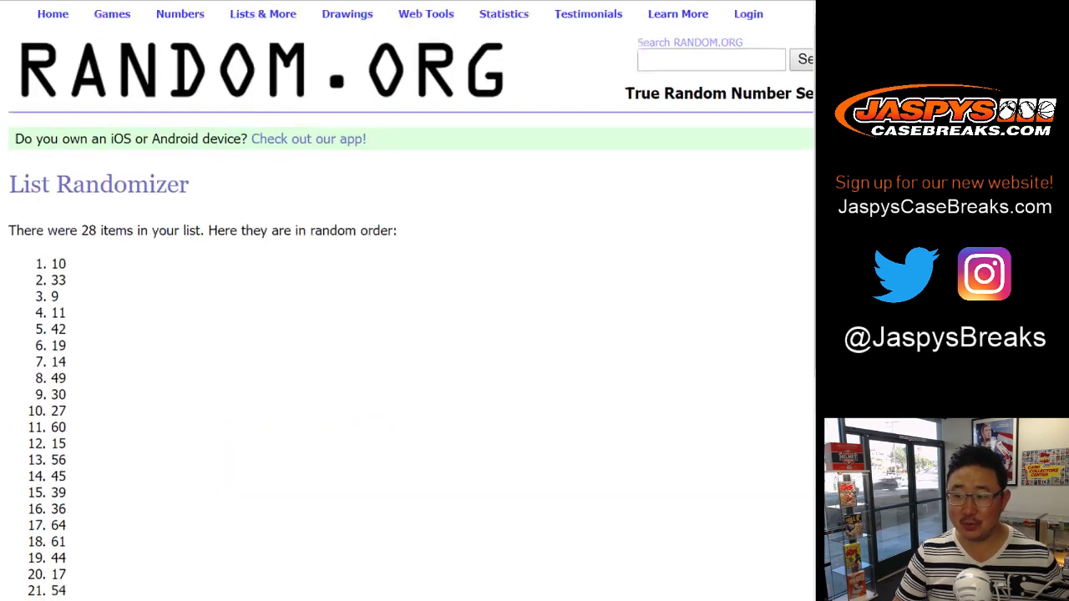
pyautogui.scroll(-5, 409, 300)
pyautogui.click(37, 484)
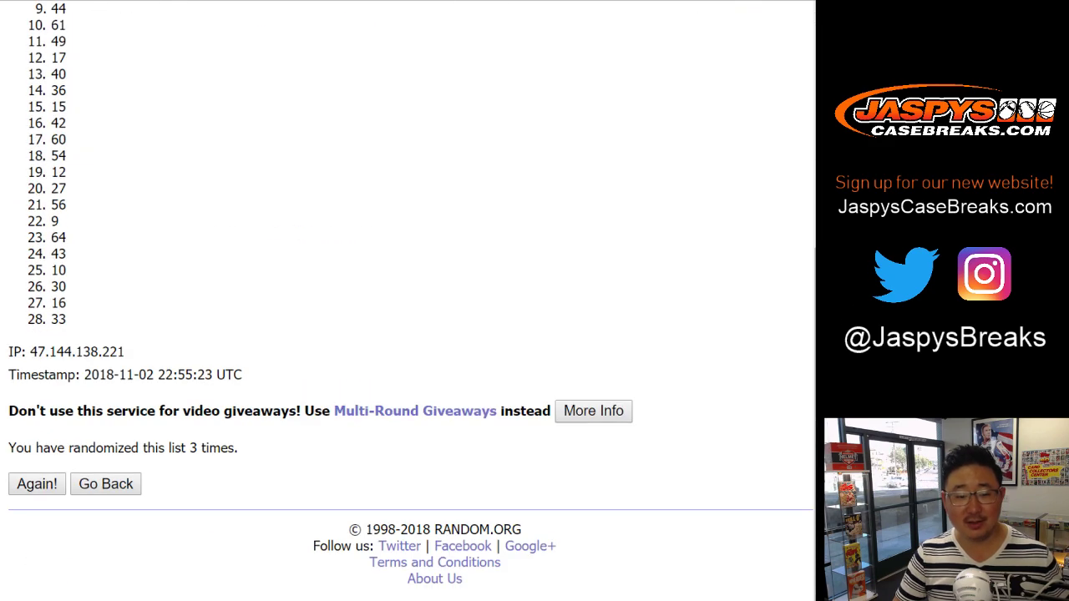
pyautogui.click(37, 483)
pyautogui.scroll(-5, 410, 301)
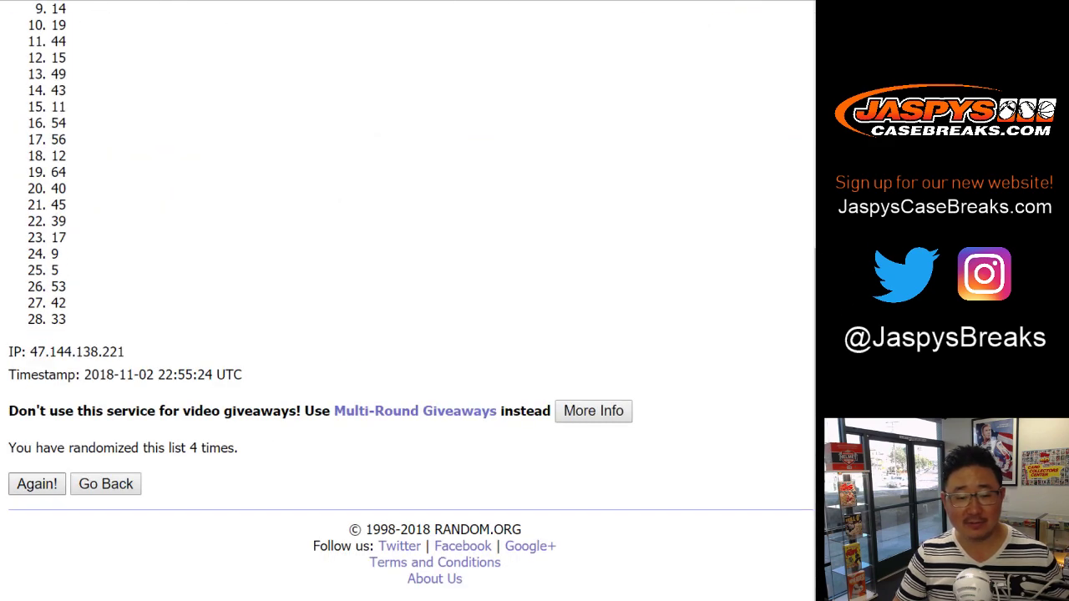
pyautogui.click(37, 484)
pyautogui.scroll(-5, 409, 301)
pyautogui.click(37, 484)
pyautogui.scroll(-5, 410, 301)
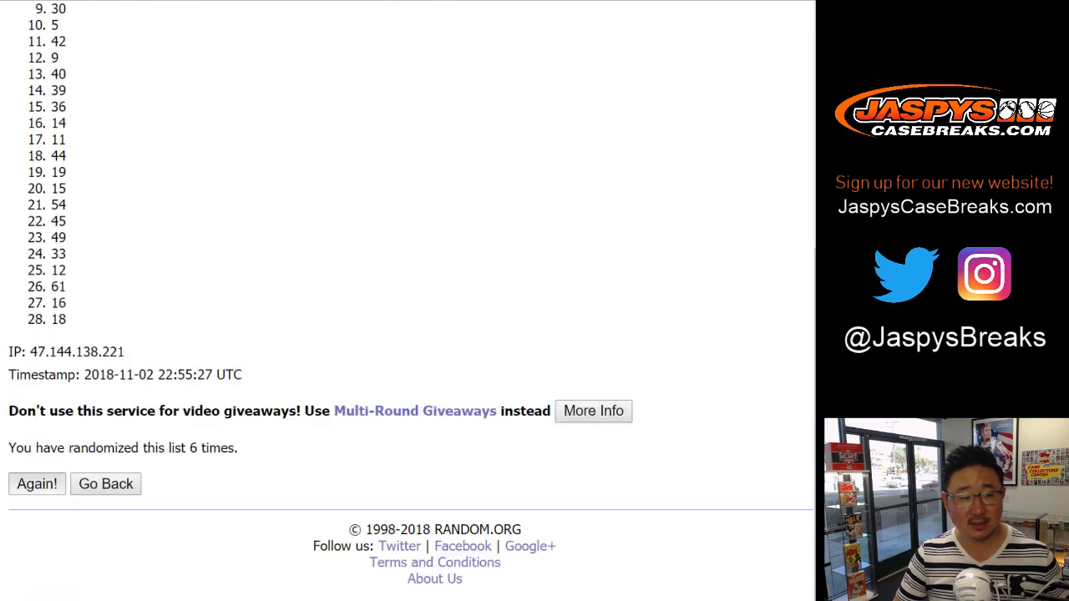
pyautogui.click(37, 483)
pyautogui.scroll(-5, 409, 301)
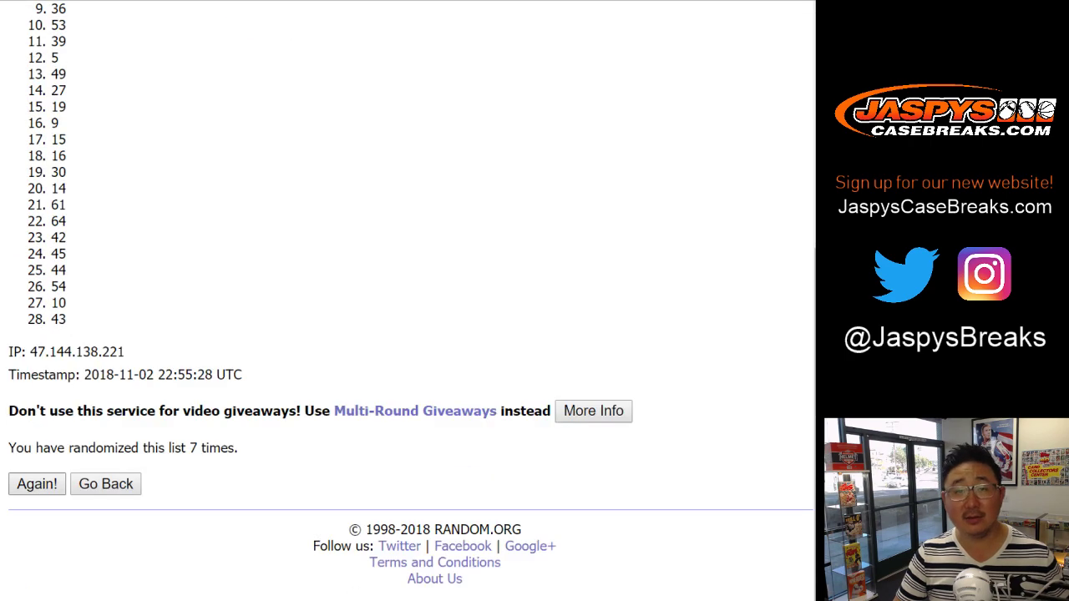
pyautogui.click(36, 484)
pyautogui.scroll(-5, 410, 301)
pyautogui.click(37, 483)
pyautogui.scroll(-3, 409, 300)
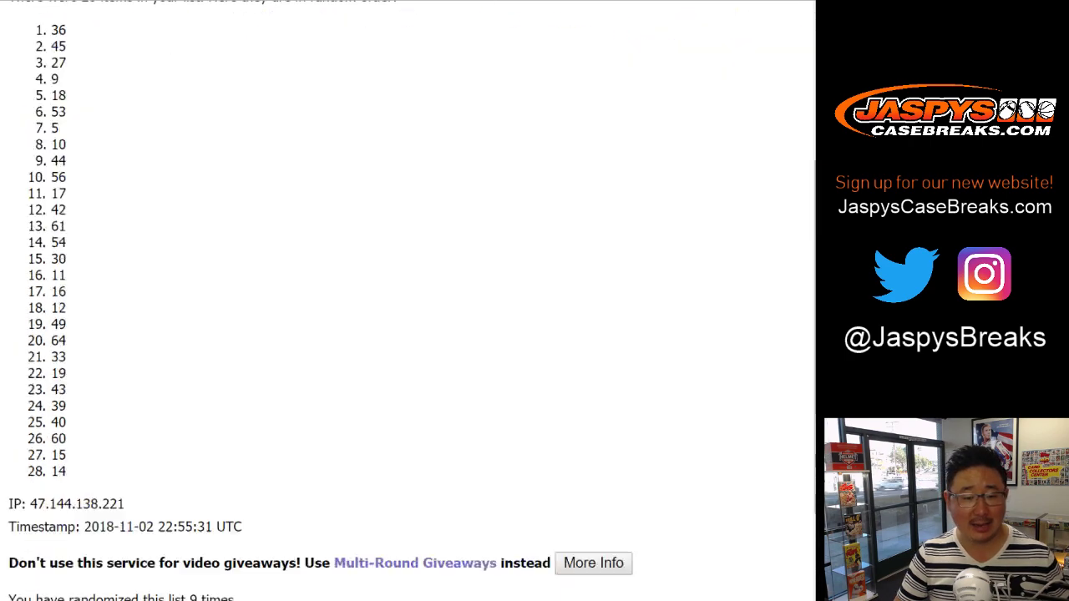
pyautogui.scroll(-2, 409, 301)
pyautogui.click(37, 484)
pyautogui.scroll(-5, 409, 300)
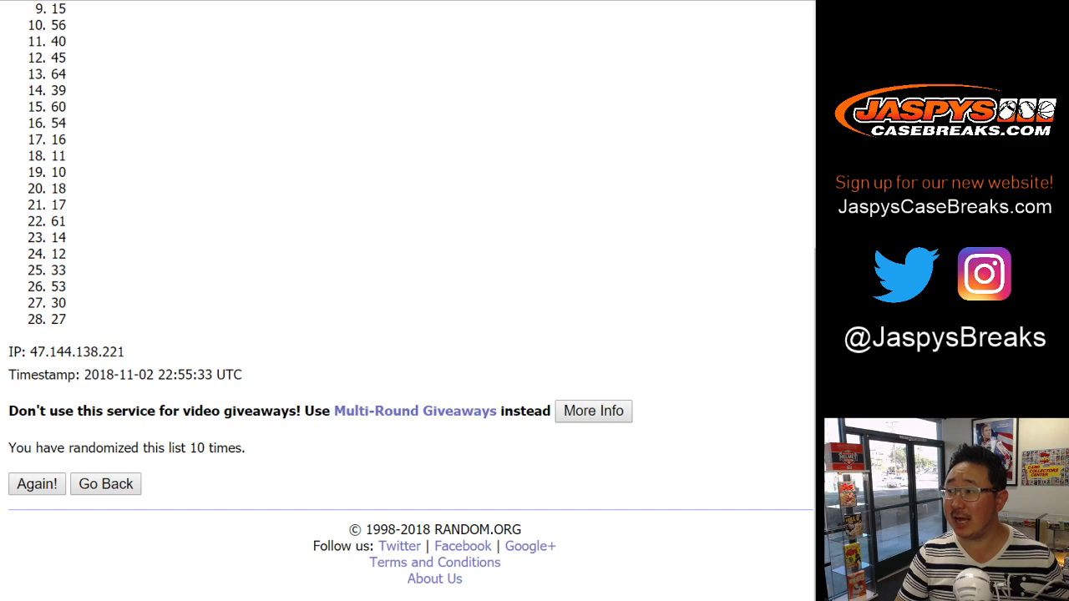
# Highlight the first two numbers of the randomized number list.
pyautogui.scroll(4, 409, 301)
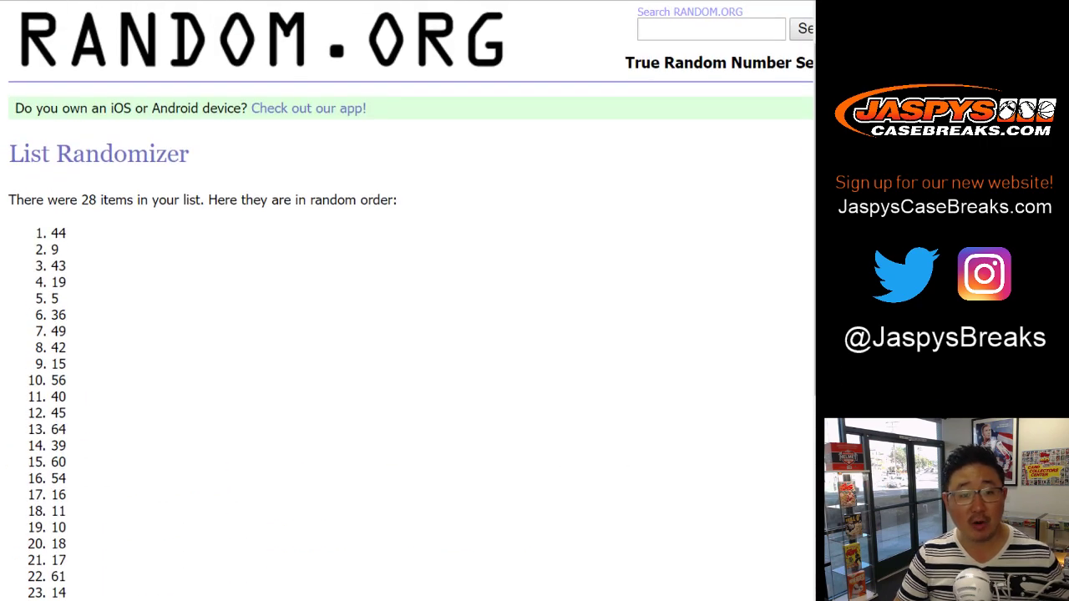
pyautogui.moveTo(51, 233)
pyautogui.mouseDown()
pyautogui.moveTo(67, 234)
pyautogui.moveTo(60, 250)
pyautogui.mouseUp()
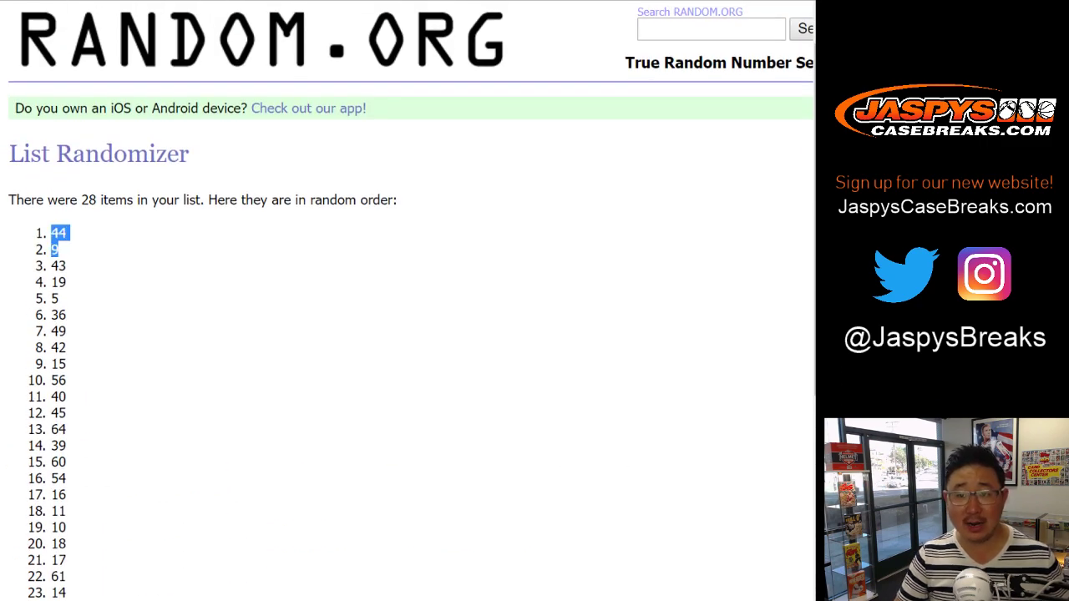
# Switch back to the Google Sheets spreadsheet, apply all borders to the pairings in A1:B24 and center their text horizontally.
pyautogui.hotkey('ctrl', 'Tab')
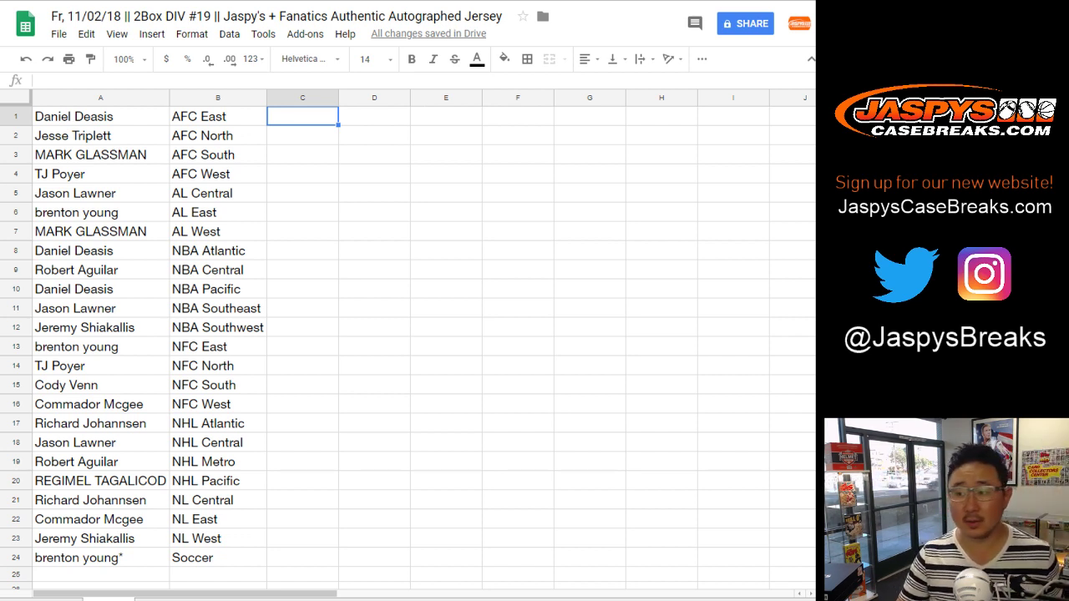
pyautogui.click(218, 98)
pyautogui.click(229, 34)
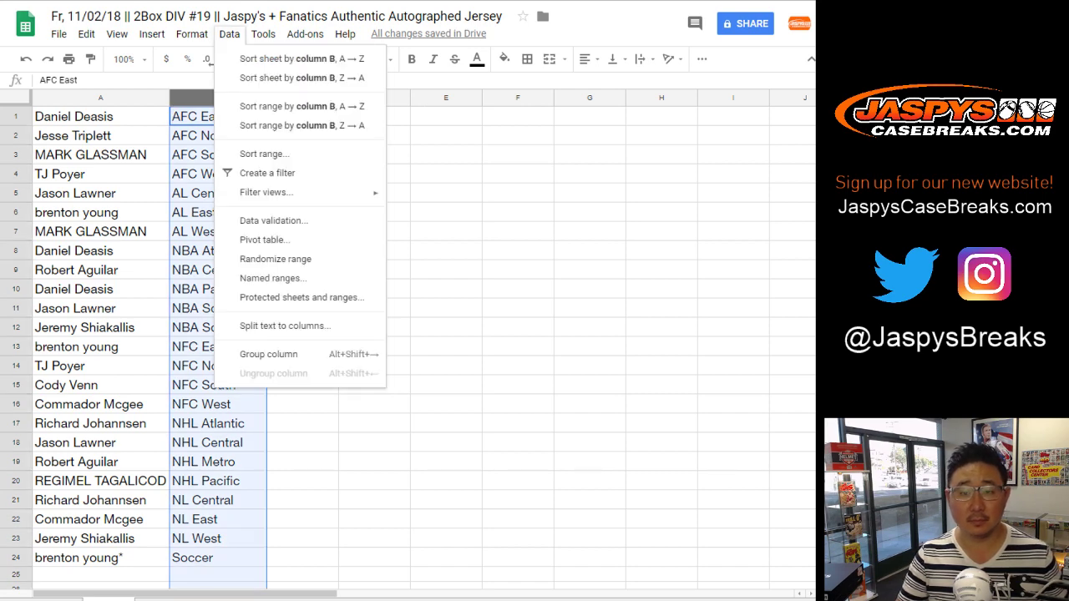
pyautogui.click(100, 117)
pyautogui.hotkey('ctrl', 'a')
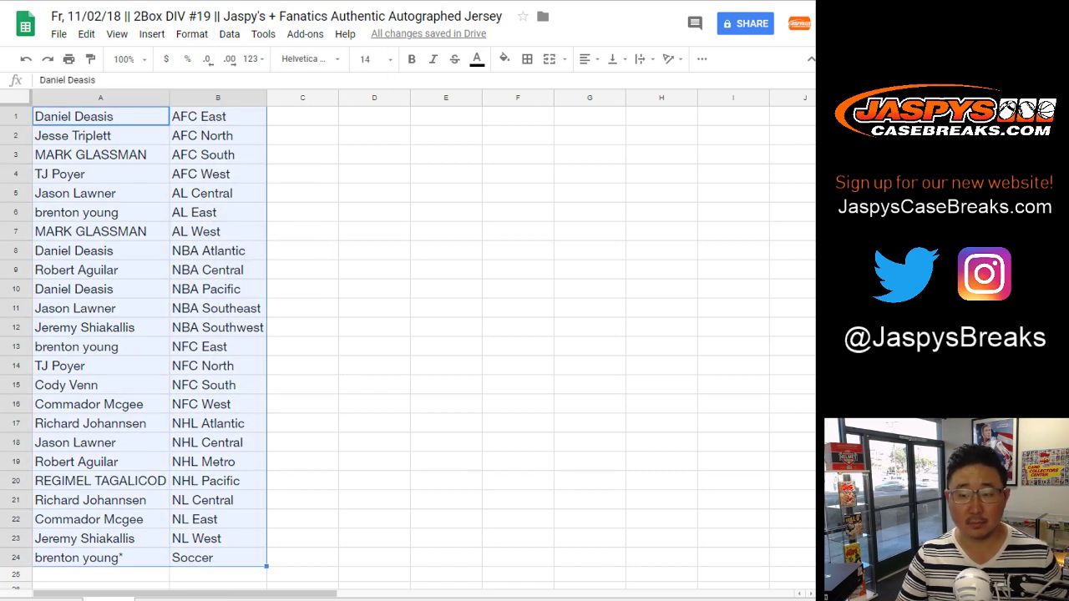
pyautogui.click(527, 59)
pyautogui.click(532, 89)
pyautogui.click(585, 59)
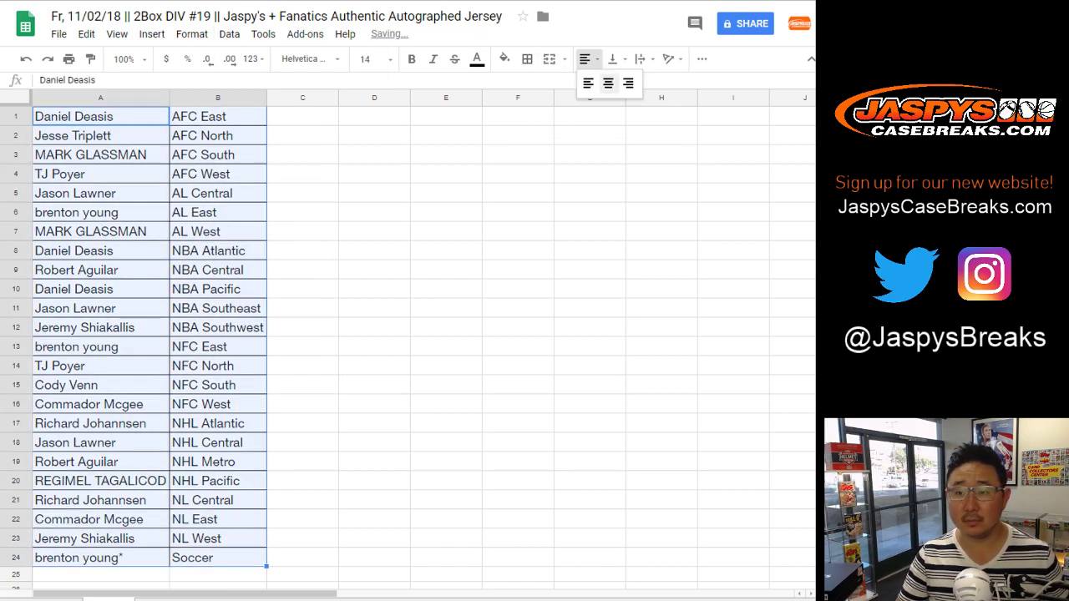
pyautogui.click(610, 84)
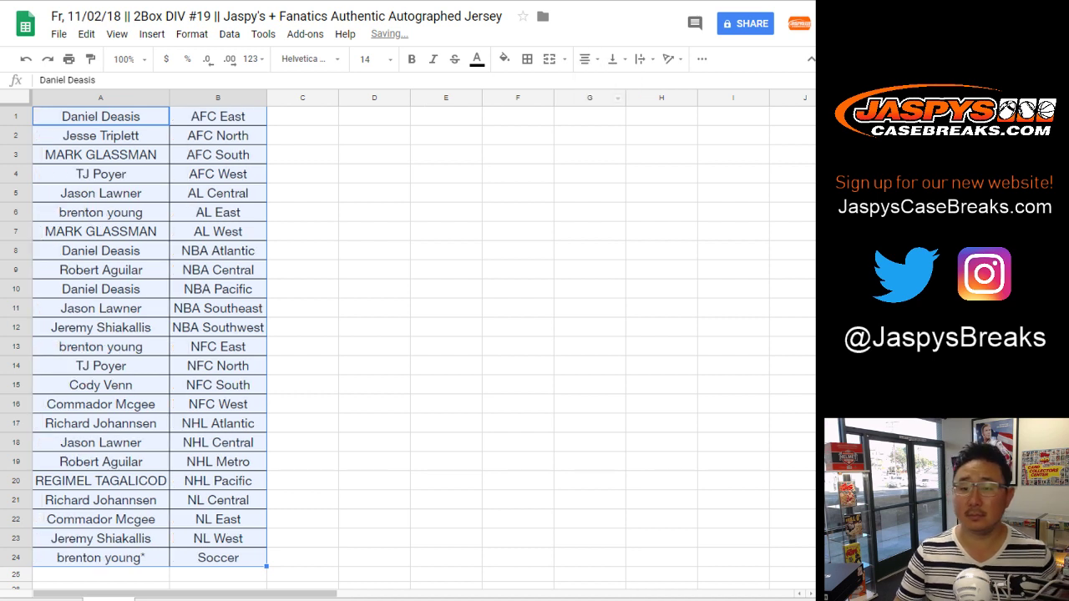